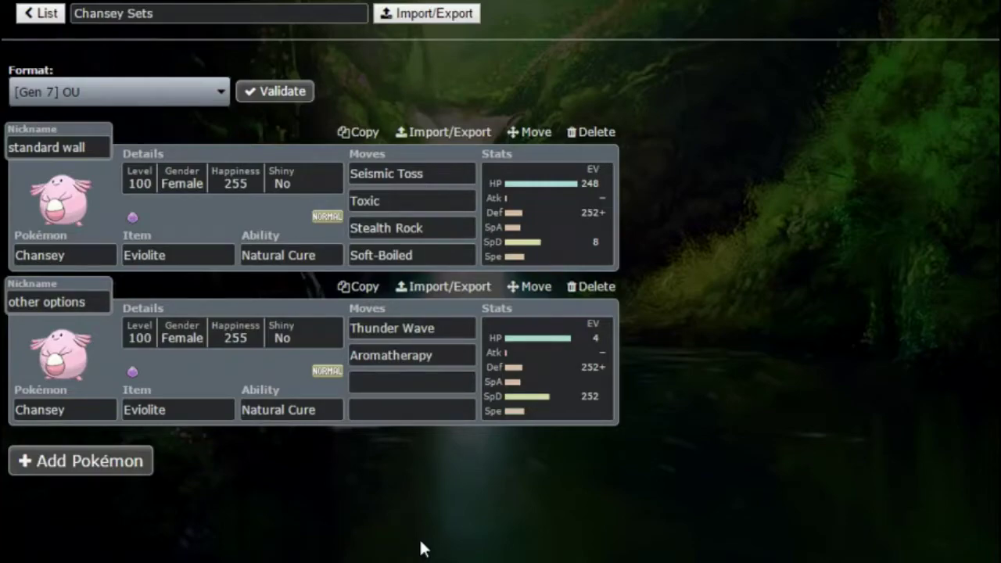
Examine the EV spread, the moves and the ability of the standard wall Chansey set.
{"action": "left_click", "coordinate": [496, 205]}
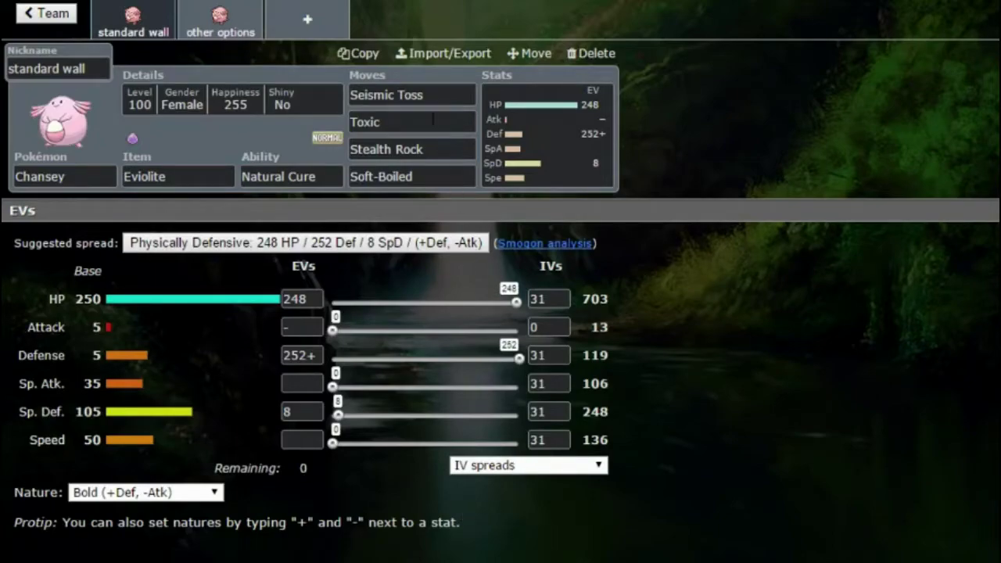
{"action": "left_click", "coordinate": [381, 97]}
{"action": "left_click", "coordinate": [382, 121]}
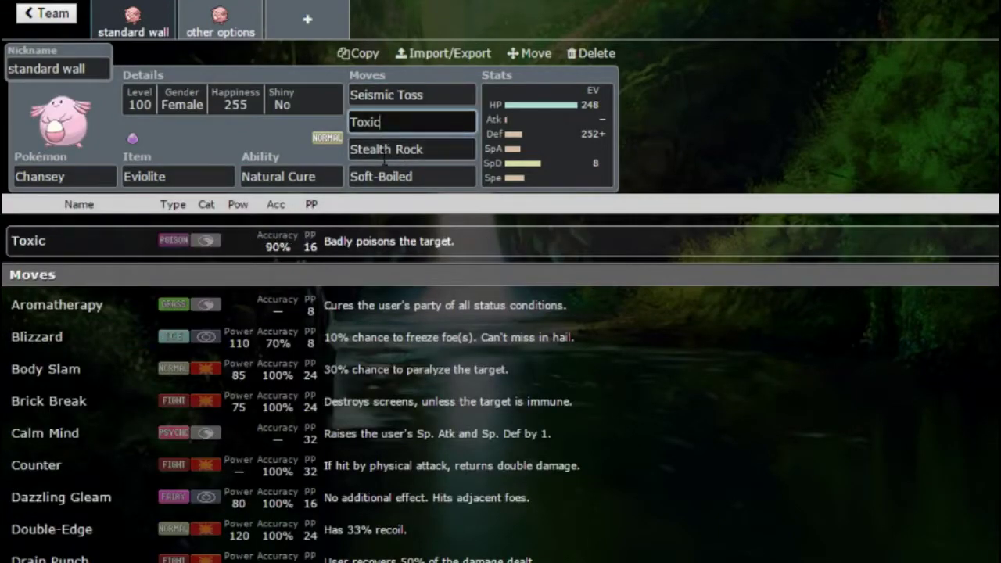
{"action": "left_click", "coordinate": [385, 148]}
{"action": "left_click", "coordinate": [384, 176]}
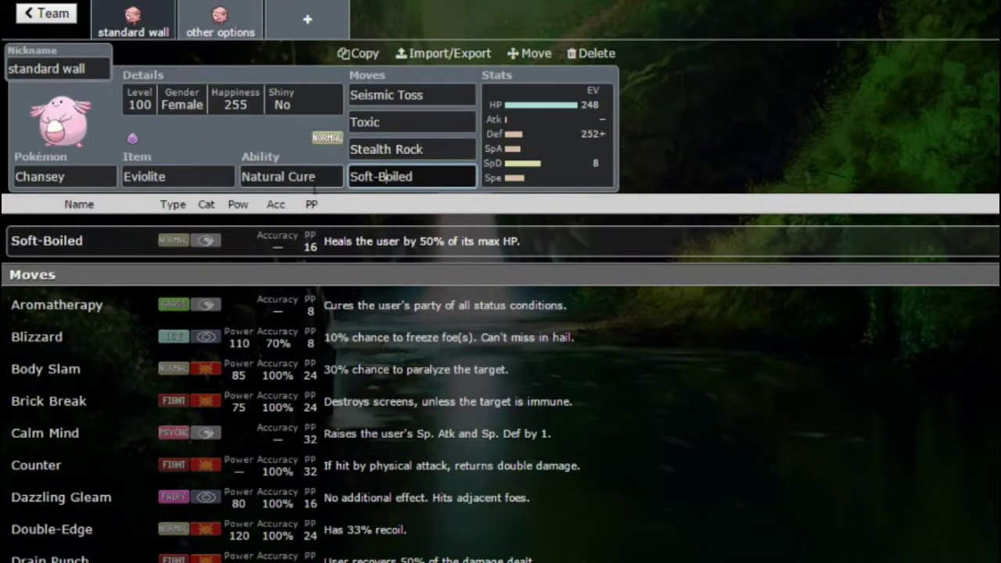
{"action": "left_click", "coordinate": [324, 169]}
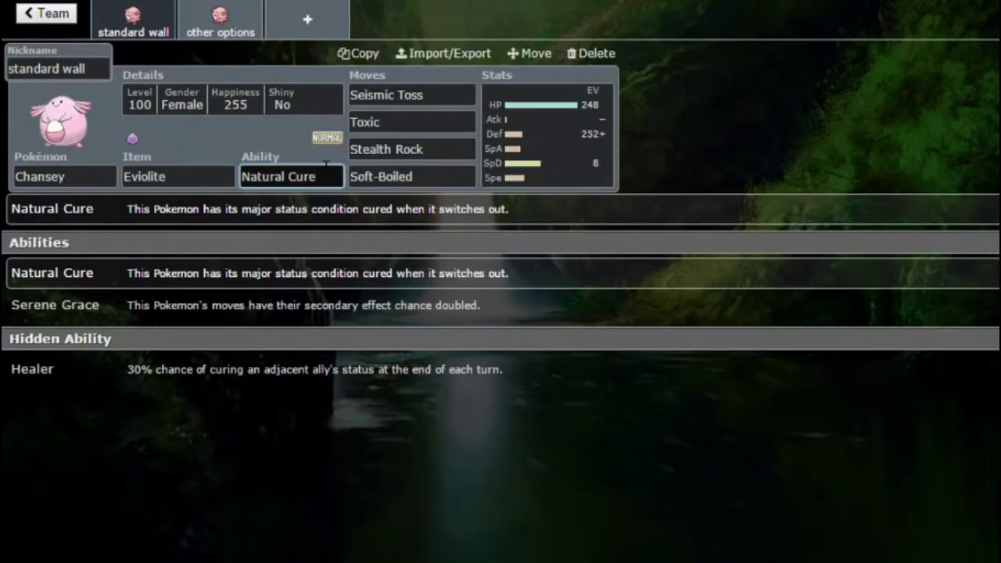
{"action": "left_click", "coordinate": [409, 80]}
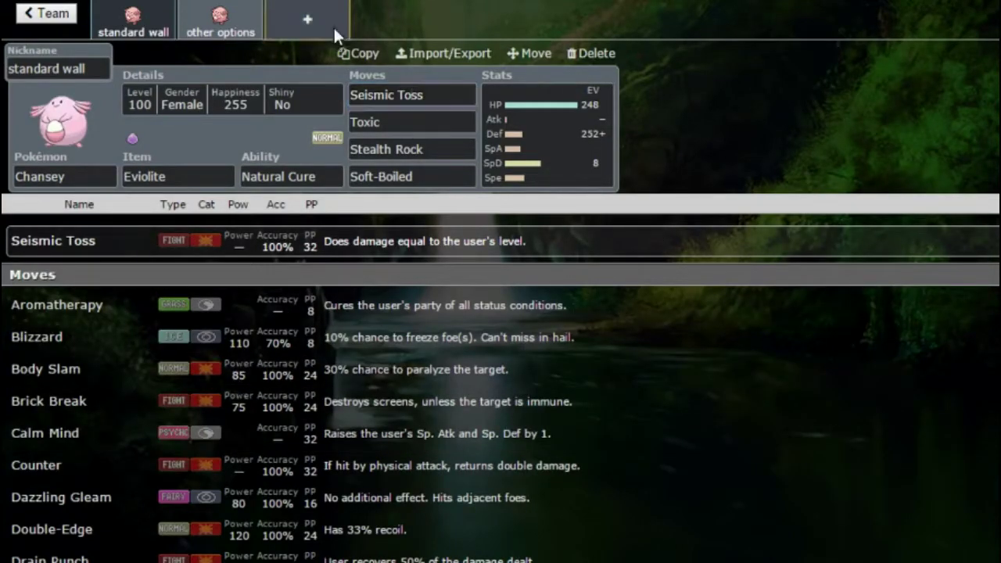
Add Zygarde to the team to examine its base stats, and delete it again.
{"action": "left_click", "coordinate": [333, 26]}
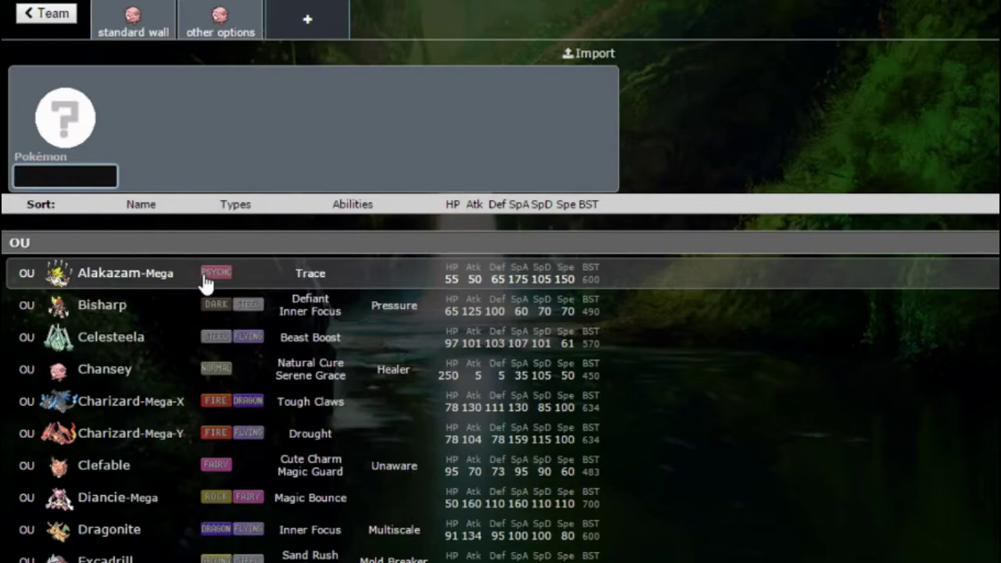
{"action": "type", "text": "zy"}
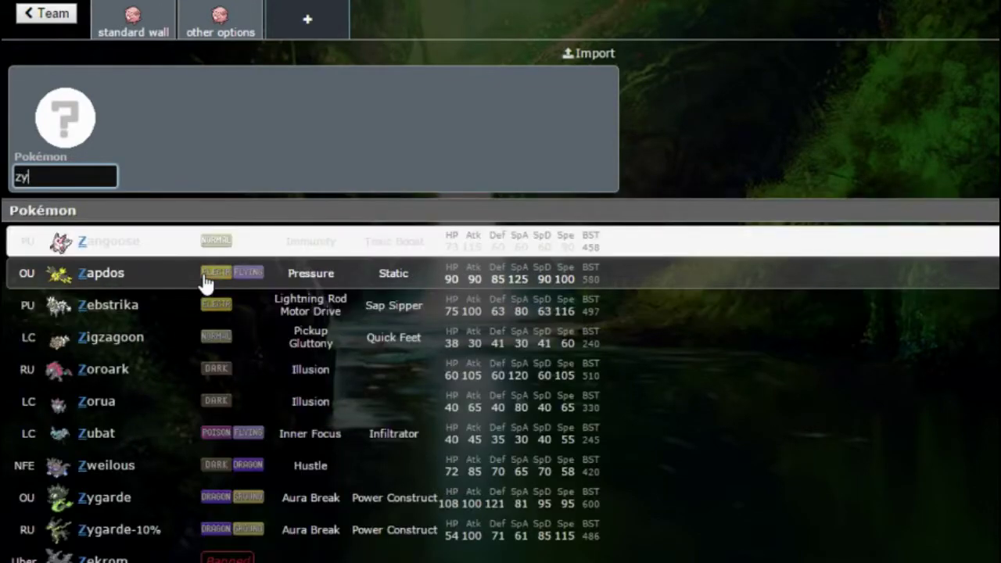
{"action": "type", "text": "ga"}
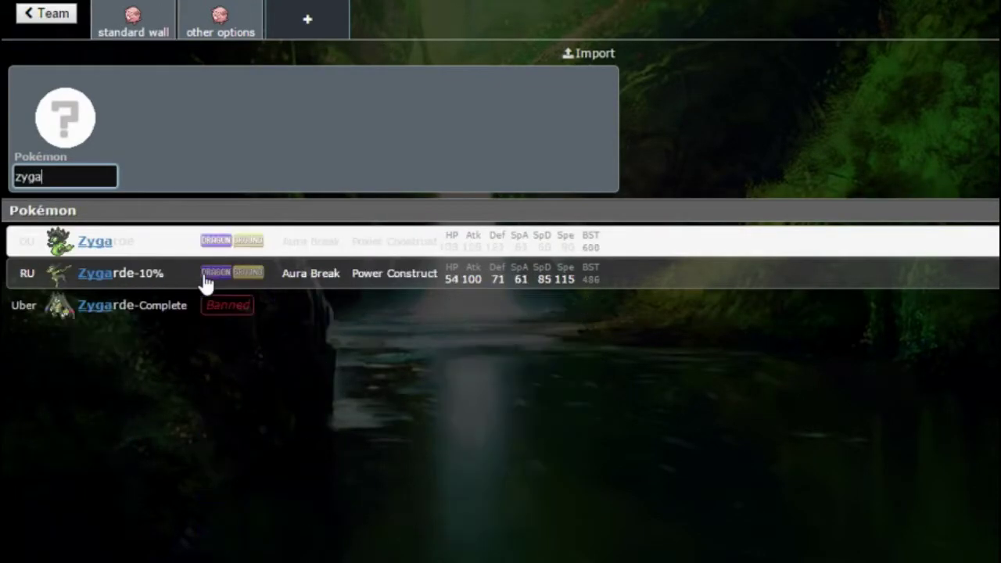
{"action": "left_click", "coordinate": [442, 250]}
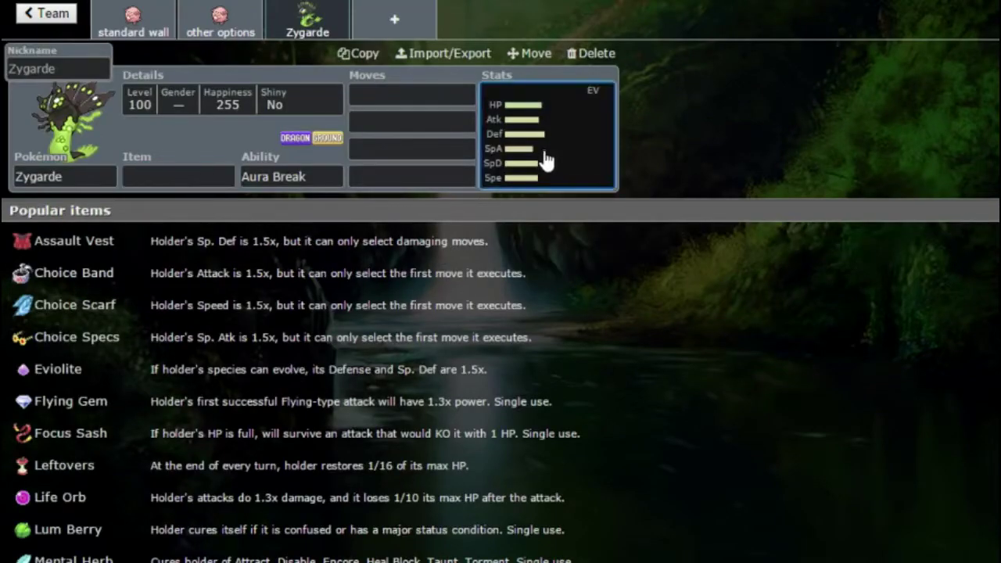
{"action": "left_click", "coordinate": [545, 161]}
{"action": "left_click_drag", "start_coordinate": [335, 298], "coordinate": [303, 312]}
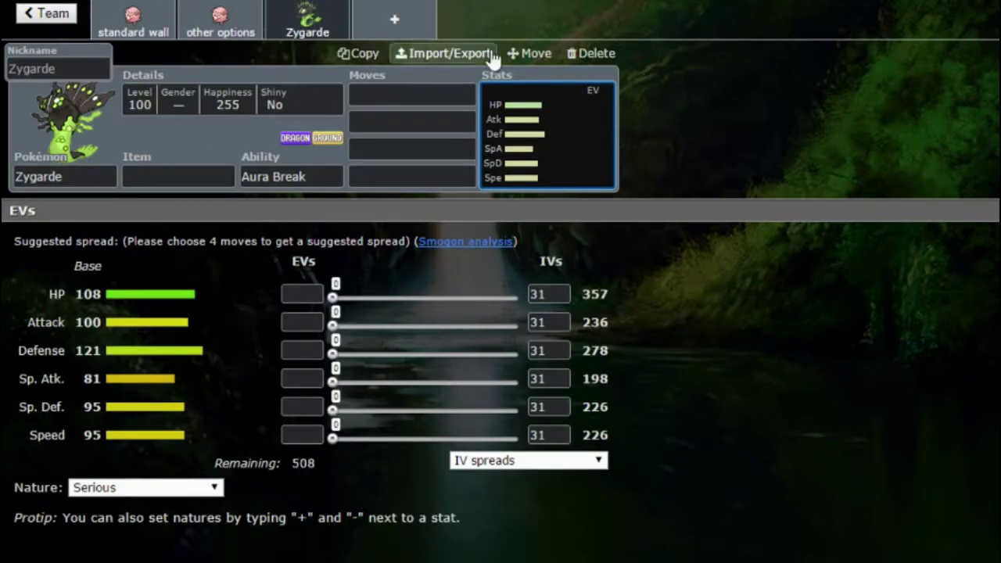
{"action": "left_click", "coordinate": [591, 57]}
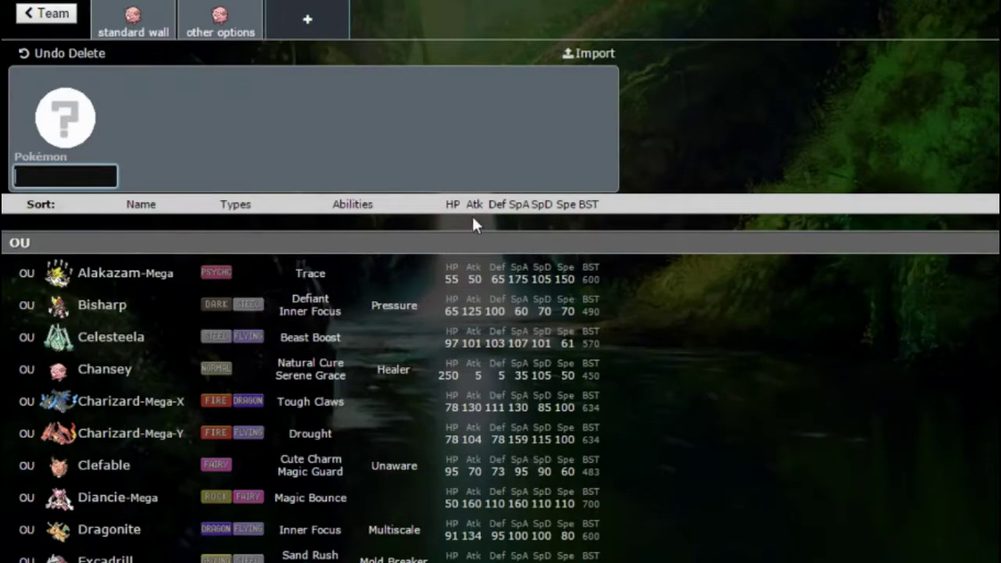
Read the descriptions of Seismic Toss, Toxic, Stealth Rock and Soft-Boiled on the standard wall Chansey.
{"action": "left_click", "coordinate": [133, 31]}
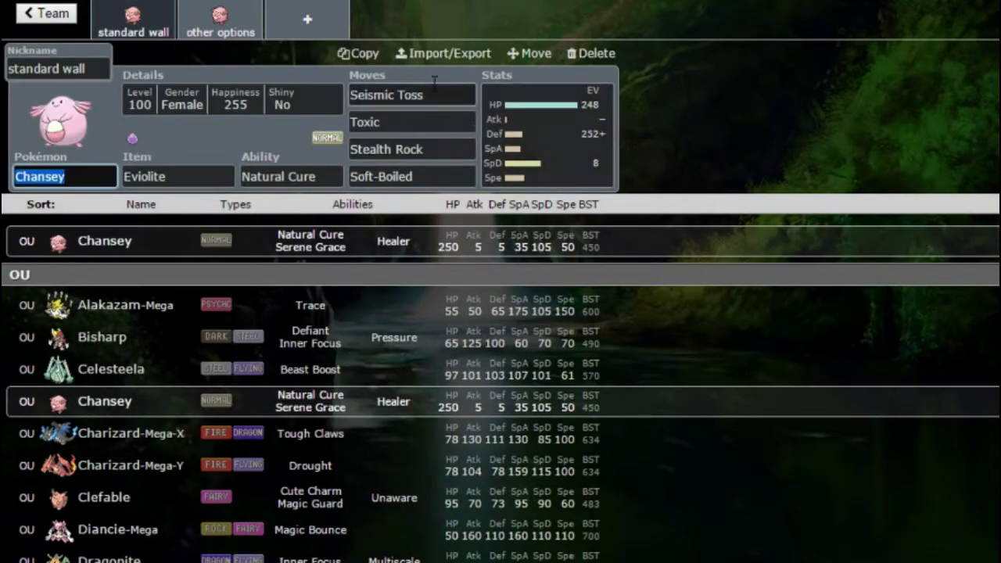
{"action": "left_click", "coordinate": [432, 89]}
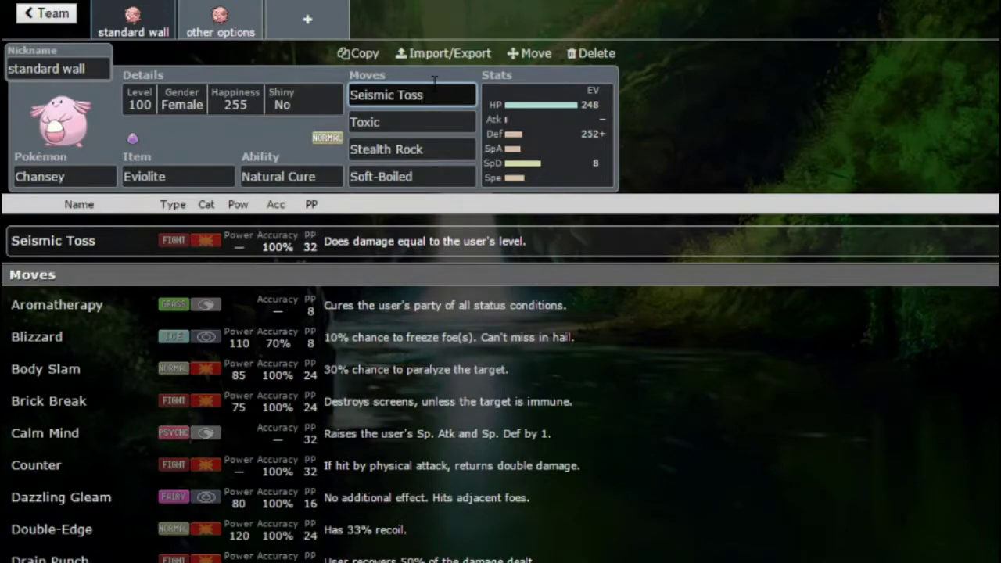
{"action": "left_click", "coordinate": [374, 122]}
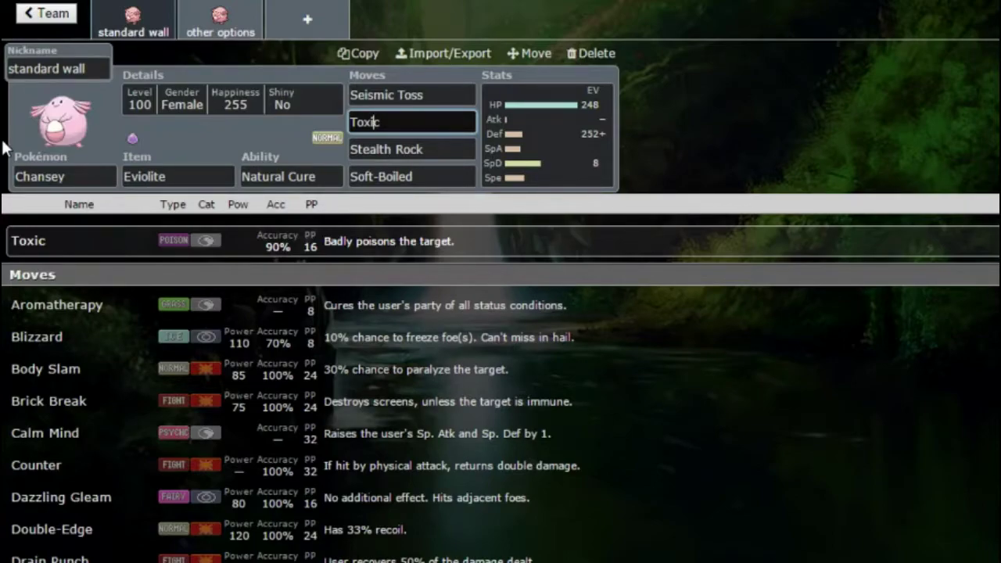
{"action": "left_click", "coordinate": [354, 148]}
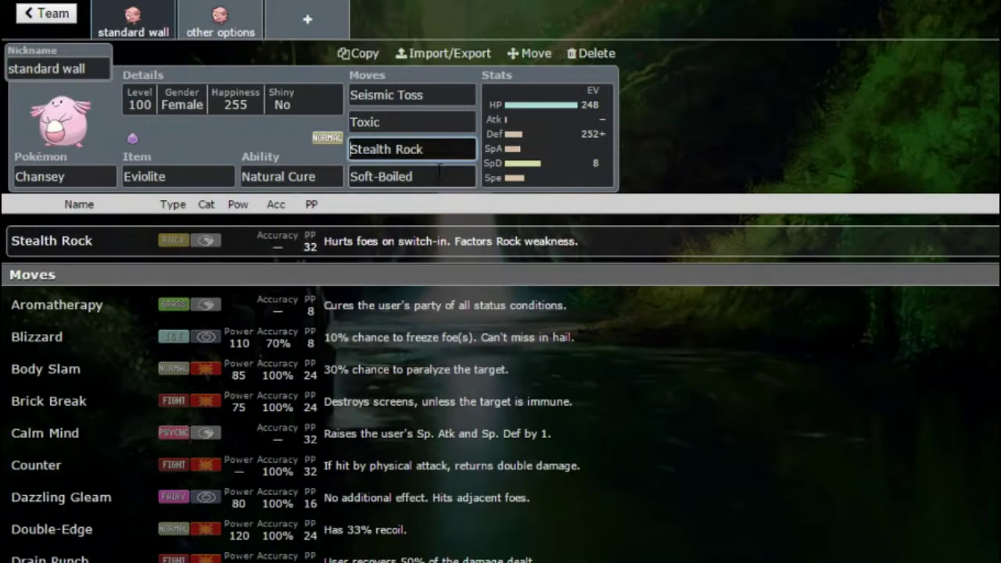
{"action": "left_click", "coordinate": [440, 169]}
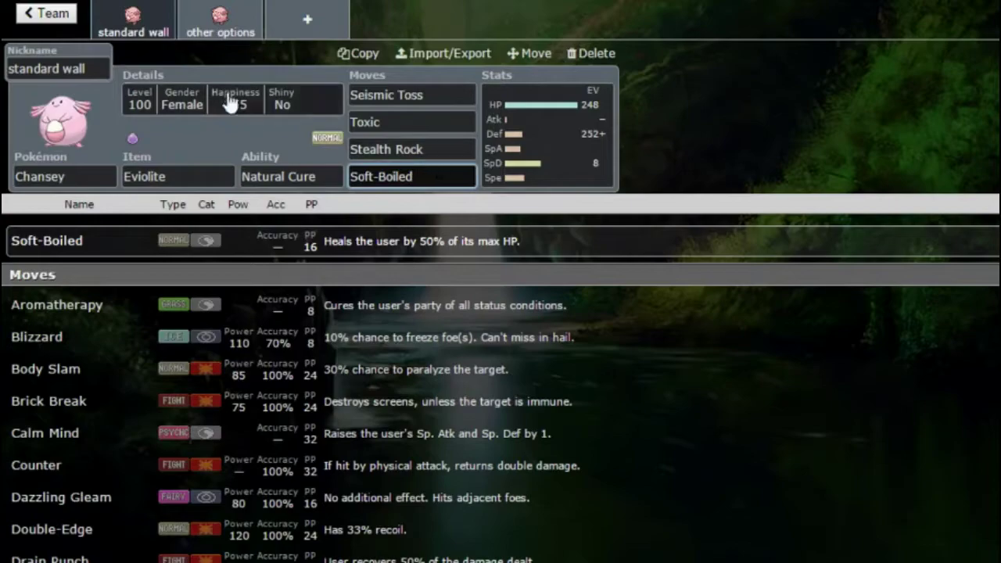
Examine the Thunder Wave and Aromatherapy moves on the other options Chansey.
{"action": "left_click", "coordinate": [221, 16]}
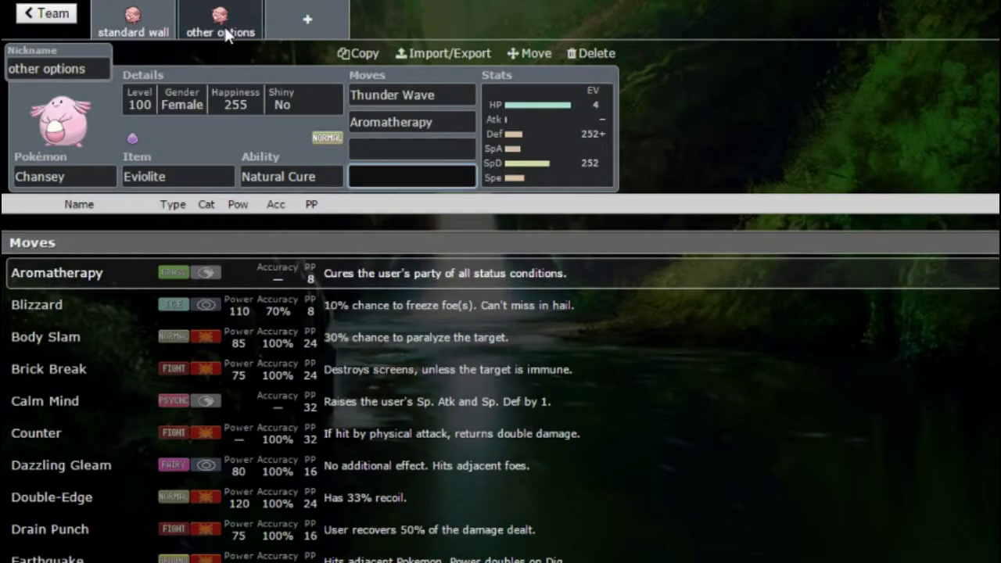
{"action": "left_click", "coordinate": [446, 93]}
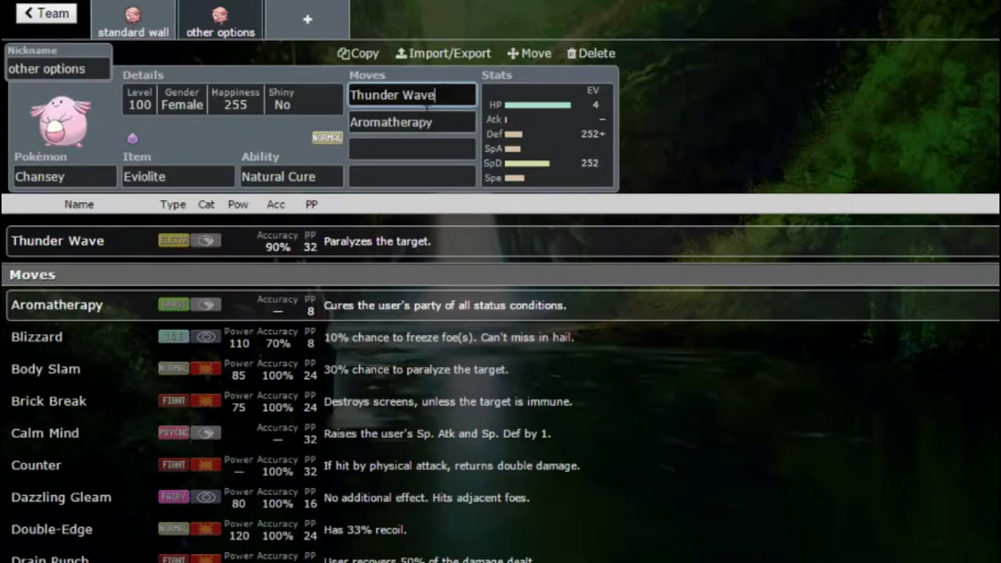
{"action": "left_click", "coordinate": [422, 123]}
Compare the standard wall's Soft-Boiled, Stealth Rock and Toxic with the other options set's Aromatherapy, ending on the standard wall's EV spread.
{"action": "left_click", "coordinate": [160, 41]}
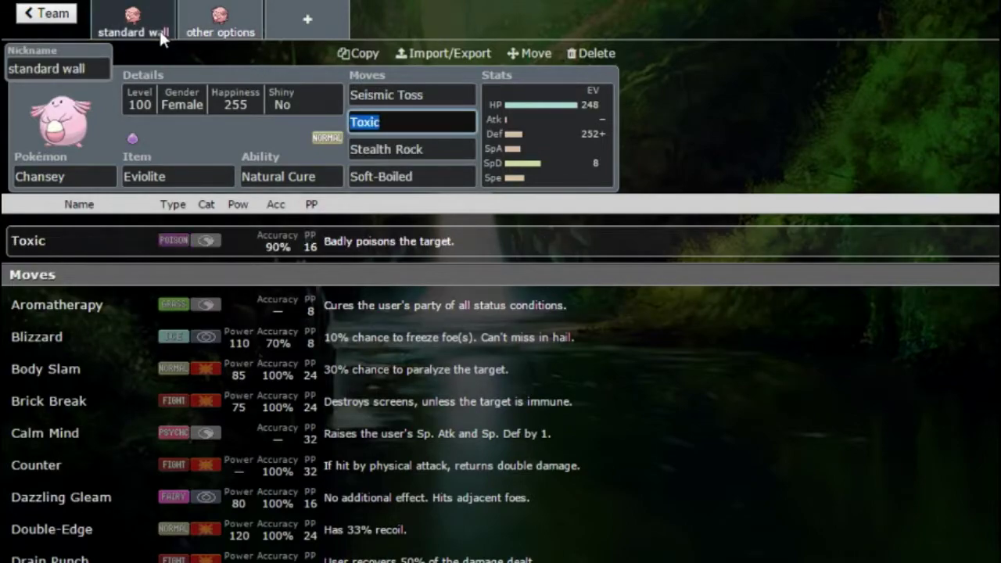
{"action": "left_click", "coordinate": [414, 177]}
{"action": "left_click", "coordinate": [430, 147]}
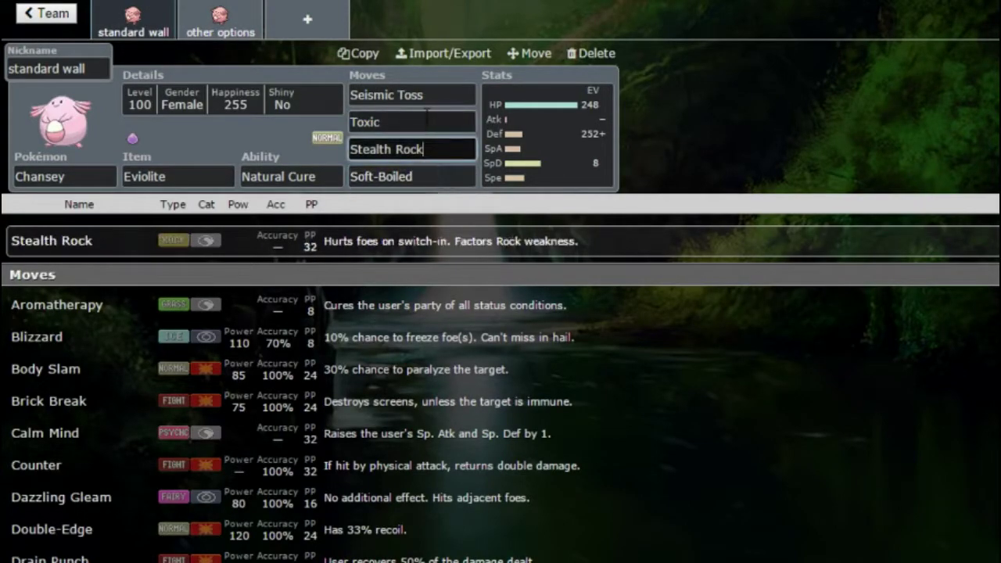
{"action": "left_click", "coordinate": [399, 121]}
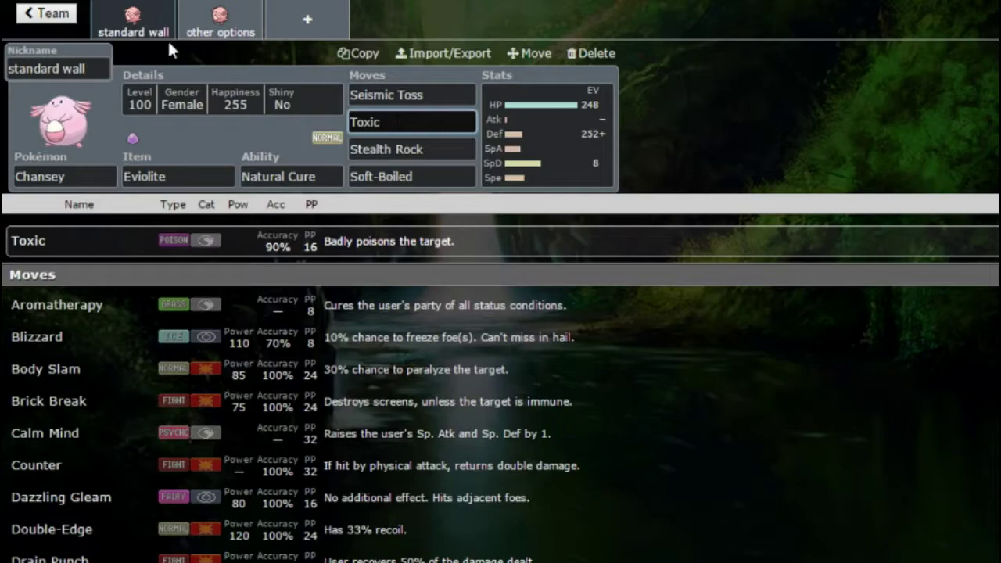
{"action": "left_click", "coordinate": [223, 32]}
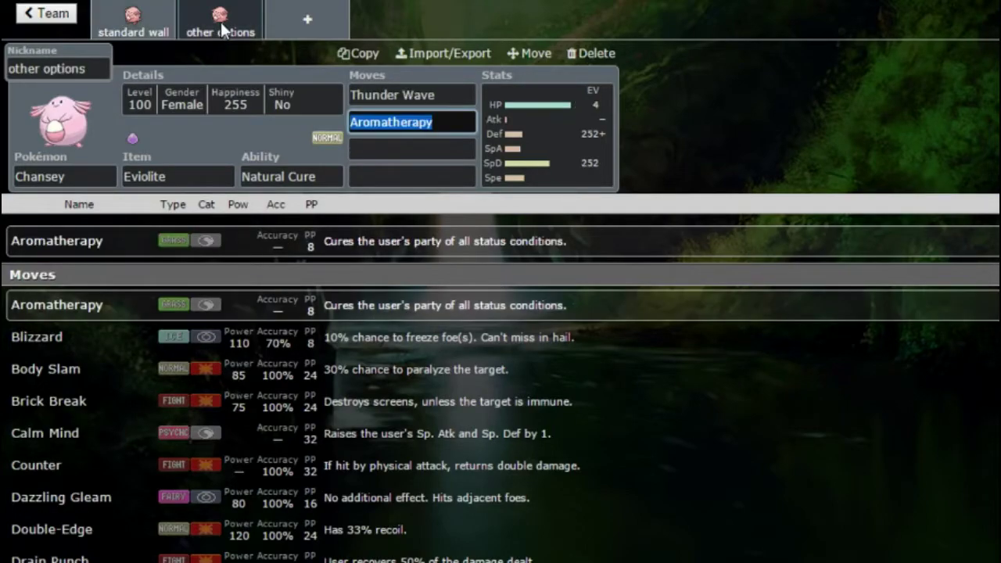
{"action": "left_click", "coordinate": [110, 30]}
{"action": "left_click", "coordinate": [528, 156]}
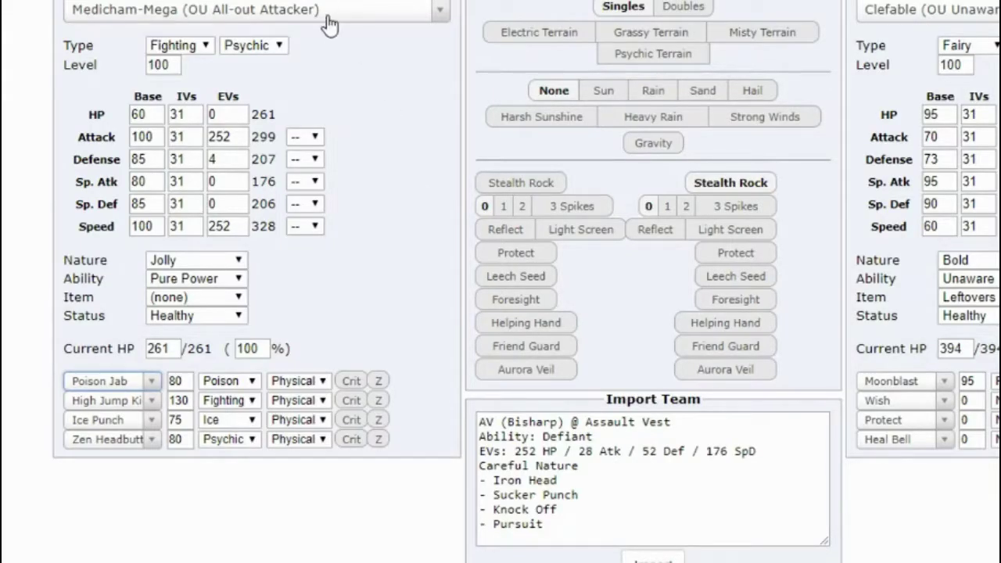
In the Pokémon Damage Calculator, load Chansey (OU Defensive) as Pokémon 1 and show the detailed result for Clefable's Moonblast.
{"action": "left_click", "coordinate": [330, 17]}
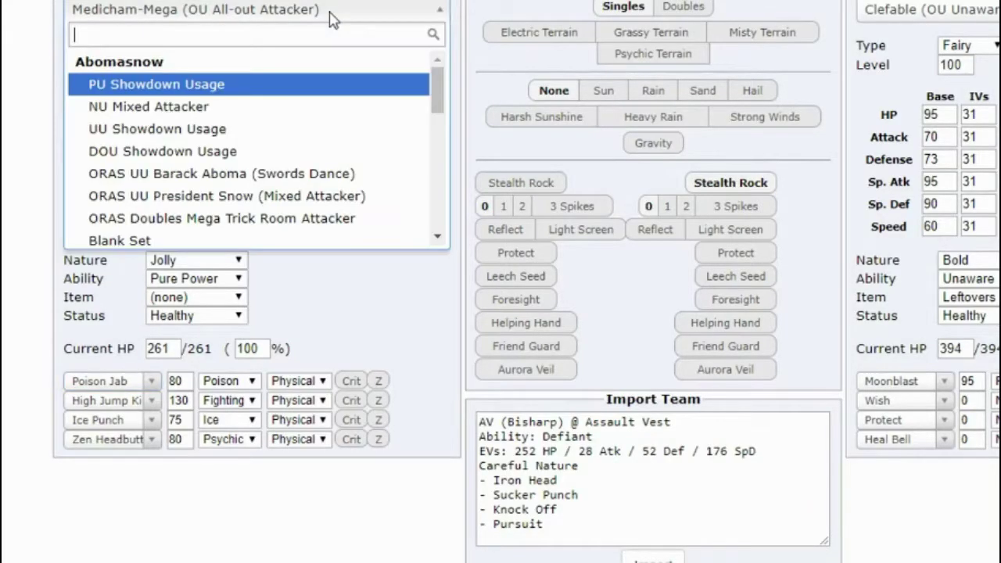
{"action": "type", "text": "chansu"}
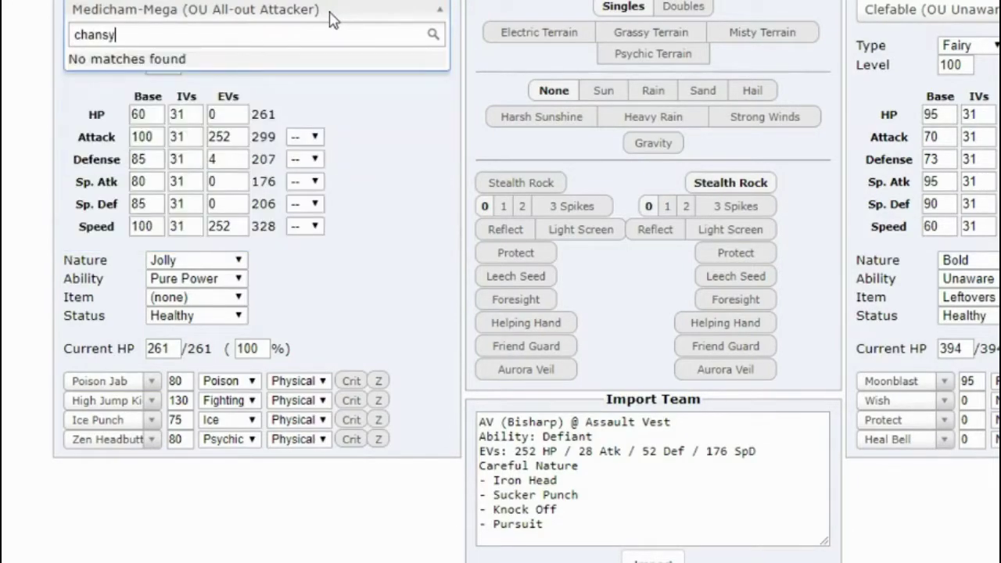
{"action": "key", "text": "BackSpace"}
{"action": "key", "text": "Return"}
{"action": "scroll", "coordinate": [321, 78], "scroll_direction": "up", "scroll_amount": 3}
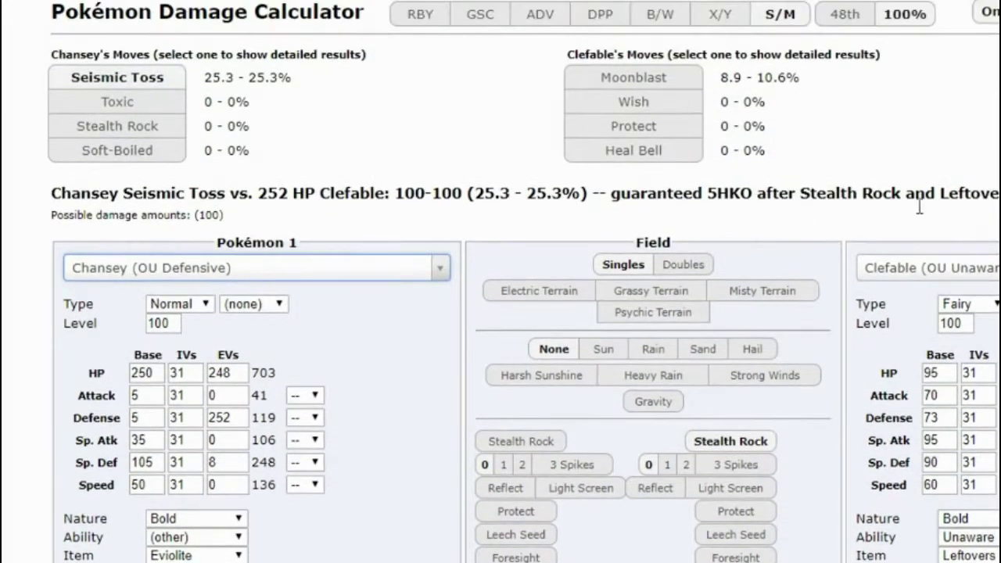
{"action": "left_click", "coordinate": [689, 80]}
Load Medicham-Mega's OU All-out Attacker set as Pokémon 2 and view its High Jump Kick and Zen Headbutt damage against Chansey.
{"action": "left_click", "coordinate": [884, 279]}
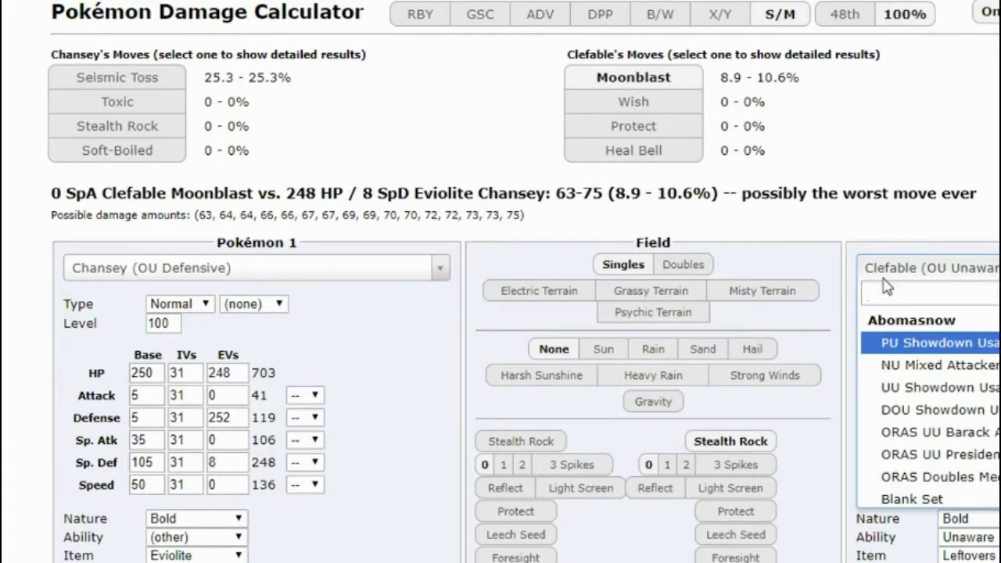
{"action": "type", "text": "medic"}
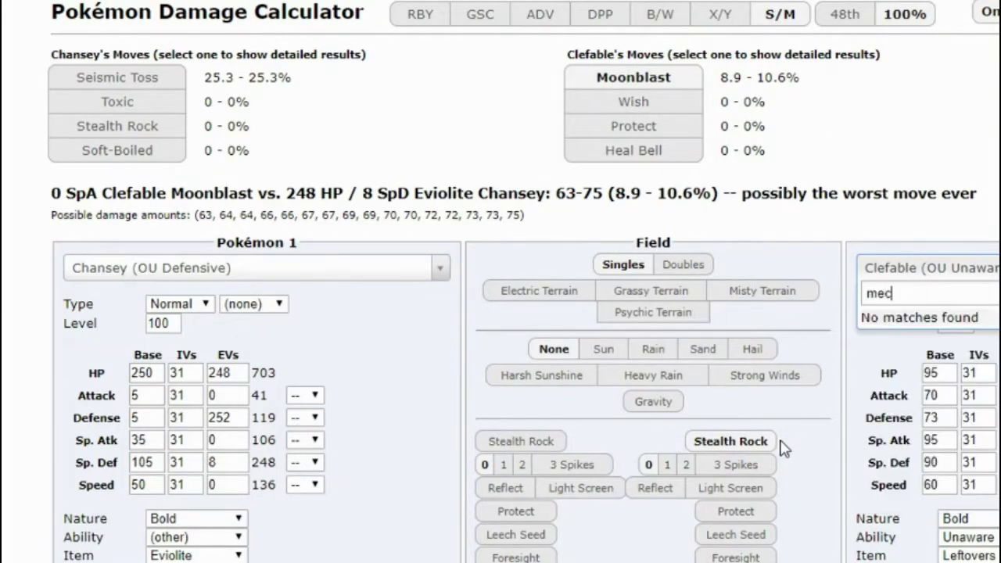
{"action": "key", "text": "BackSpace"}
{"action": "type", "text": "dic"}
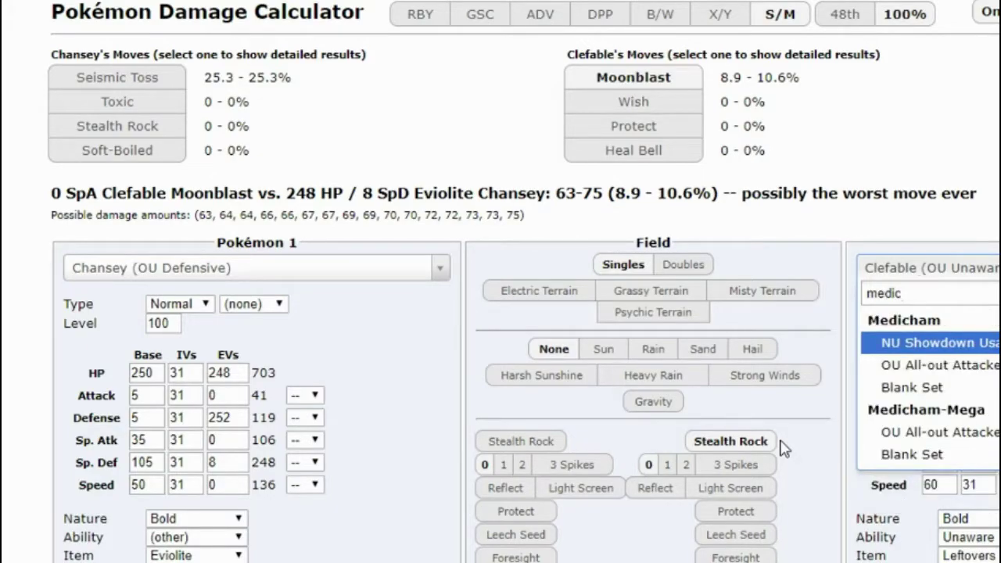
{"action": "key", "text": "Down"}
{"action": "key", "text": "Down"}
{"action": "key", "text": "Down"}
{"action": "key", "text": "Return"}
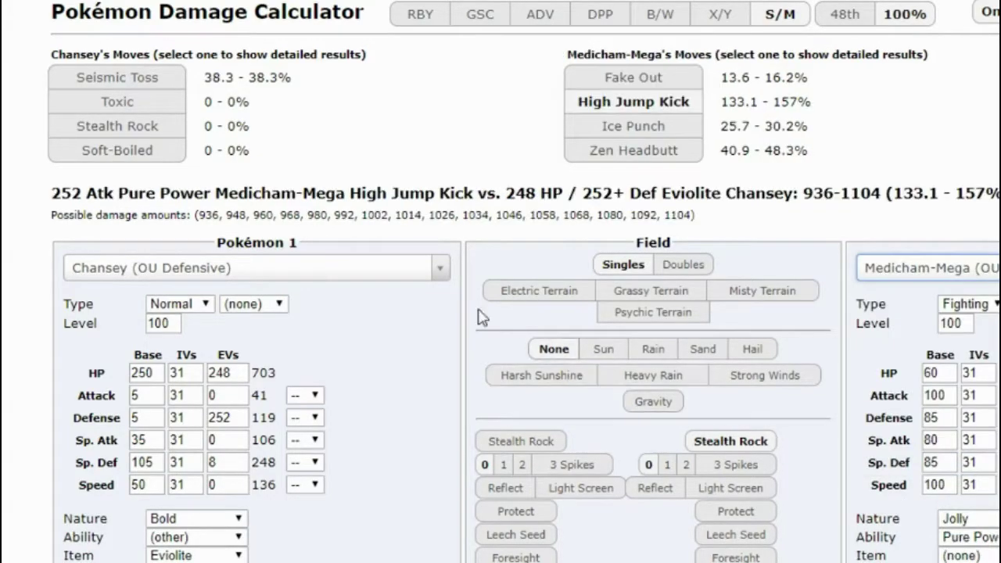
{"action": "left_click", "coordinate": [629, 106]}
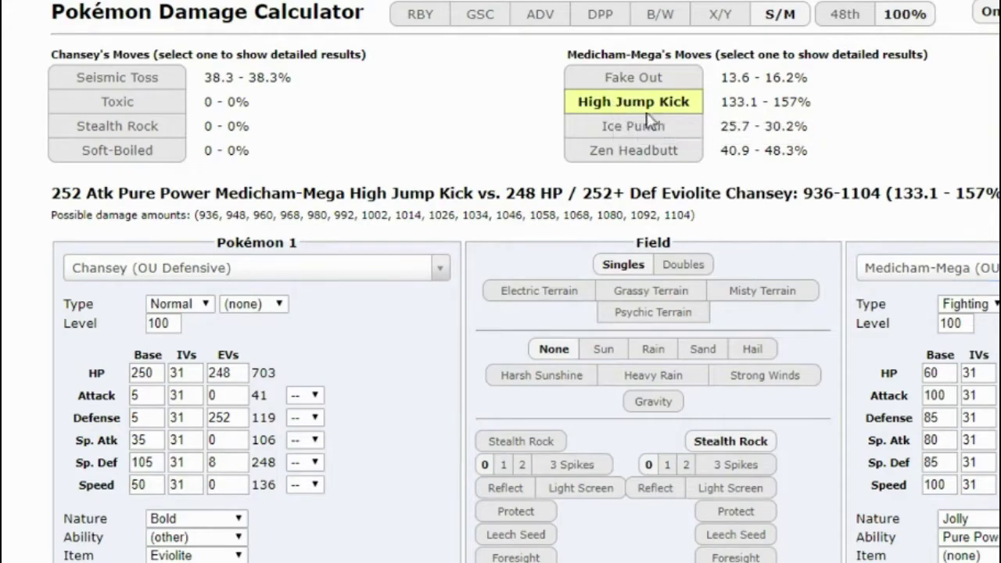
{"action": "left_click", "coordinate": [609, 154]}
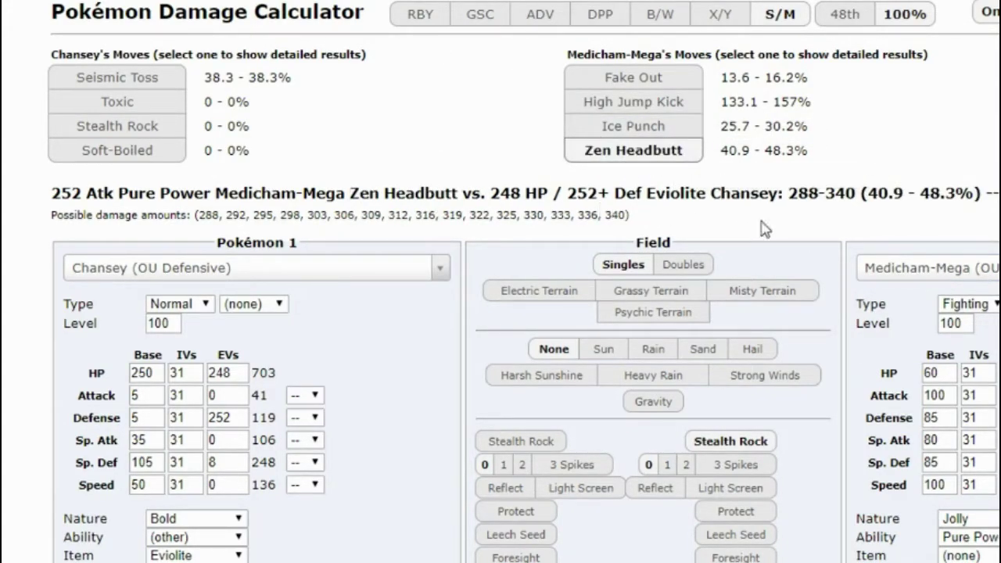
Load Bisharp's OU Swords Dance set as Pokémon 2.
{"action": "left_click", "coordinate": [904, 272]}
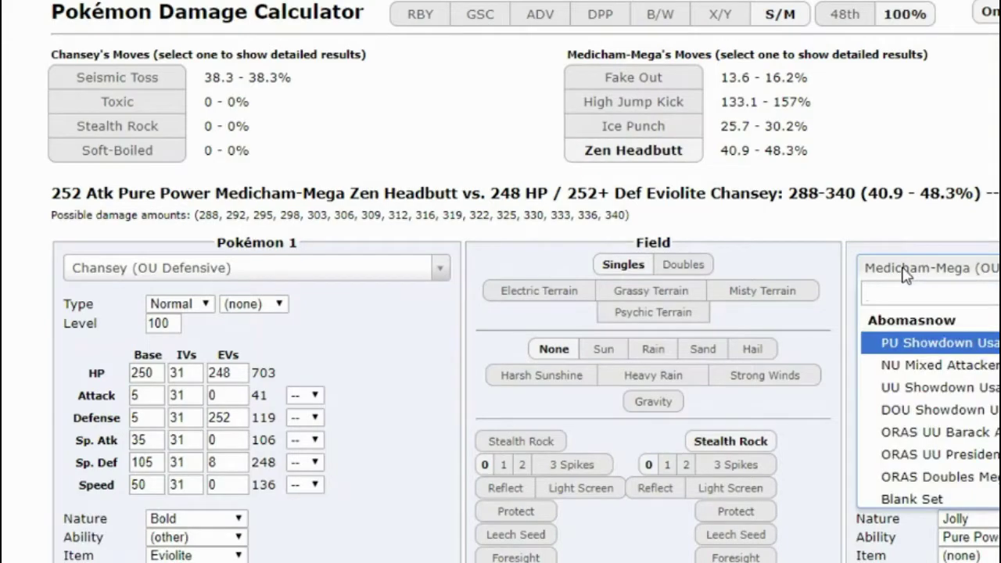
{"action": "key", "text": "Down"}
{"action": "key", "text": "Down"}
{"action": "key", "text": "Down"}
{"action": "key", "text": "Down"}
{"action": "key", "text": "Down"}
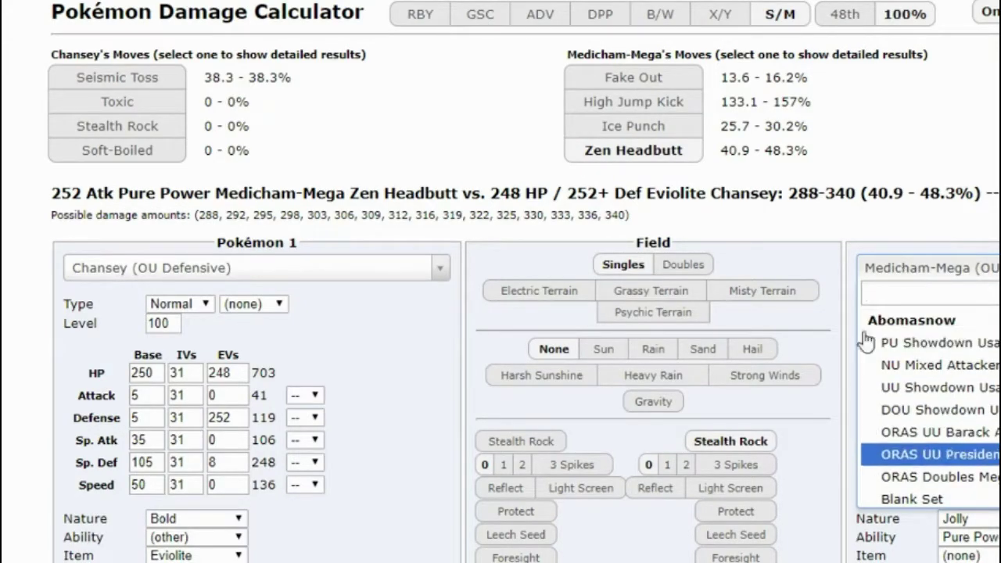
{"action": "type", "text": "bisha"}
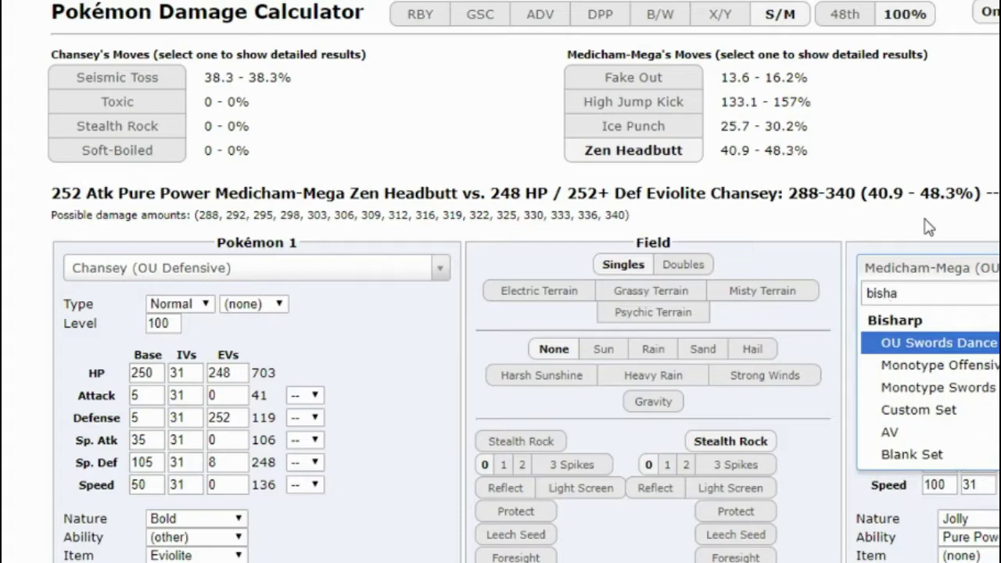
{"action": "key", "text": "Return"}
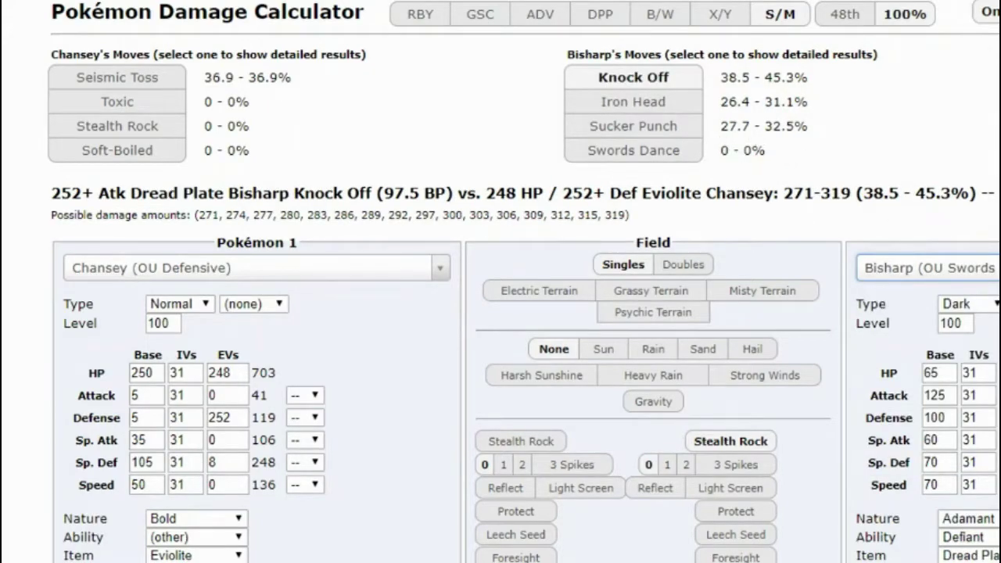
Set Bisharp's Attack boost to +2 and show the detailed Knock Off result against Chansey.
{"action": "left_click_drag", "start_coordinate": [929, 354], "coordinate": [977, 395]}
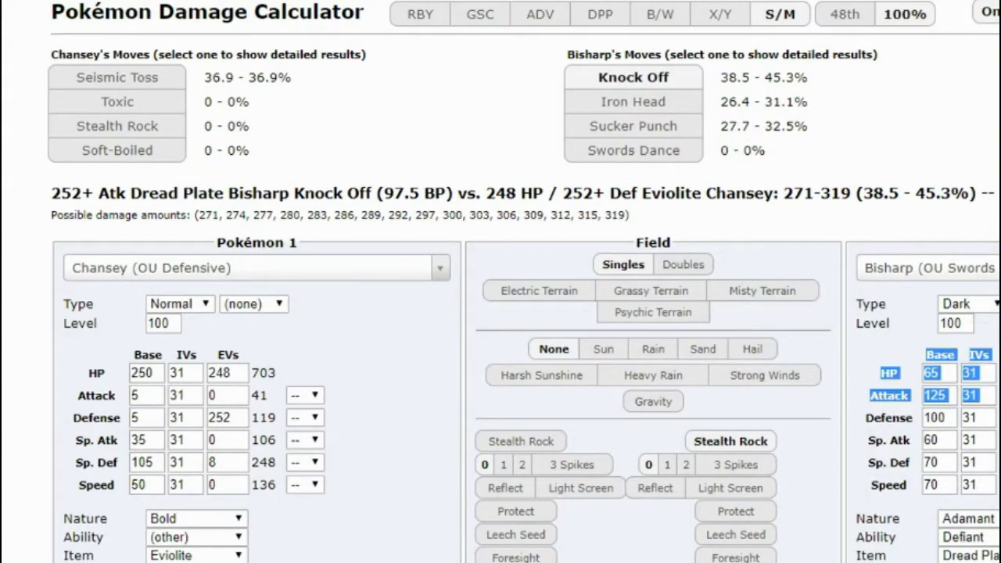
{"action": "left_click", "coordinate": [997, 394]}
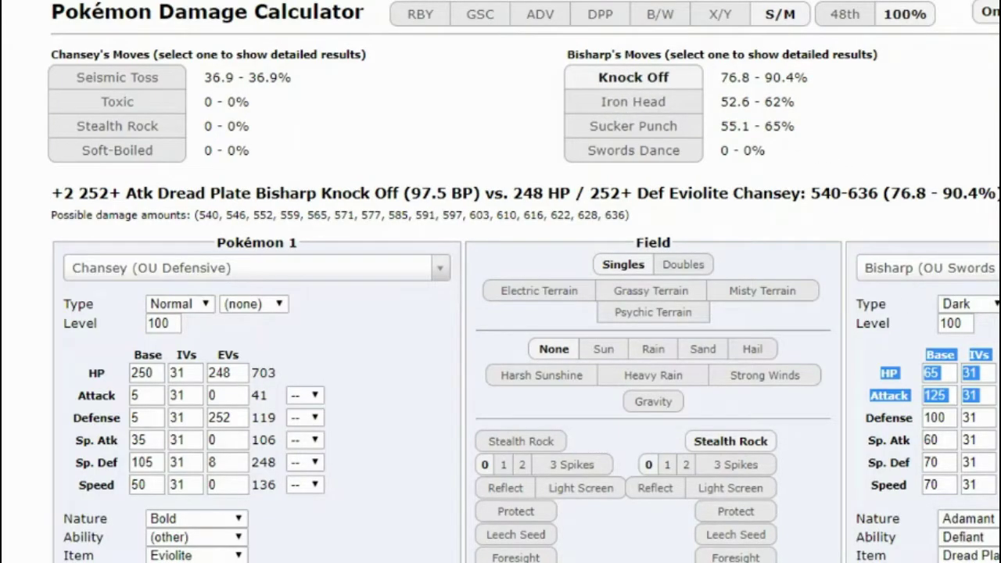
{"action": "key", "text": "Down"}
{"action": "left_click", "coordinate": [660, 78]}
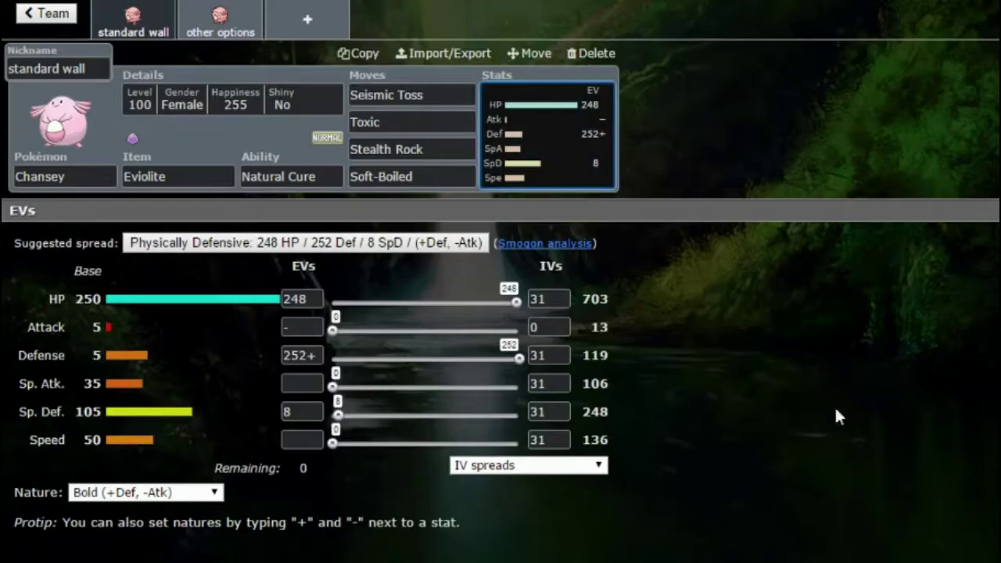
In the Teambuilder, start a new team slot and filter the Pokémon list by Fighting type and OU tier.
{"action": "left_click", "coordinate": [342, 19]}
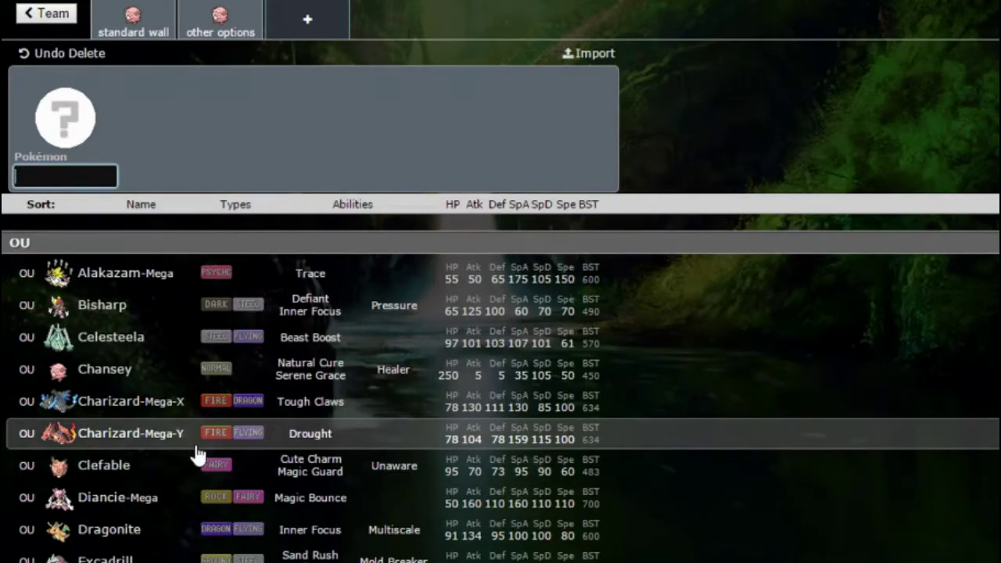
{"action": "type", "text": "fight"}
{"action": "key", "text": "Return"}
{"action": "type", "text": "ou"}
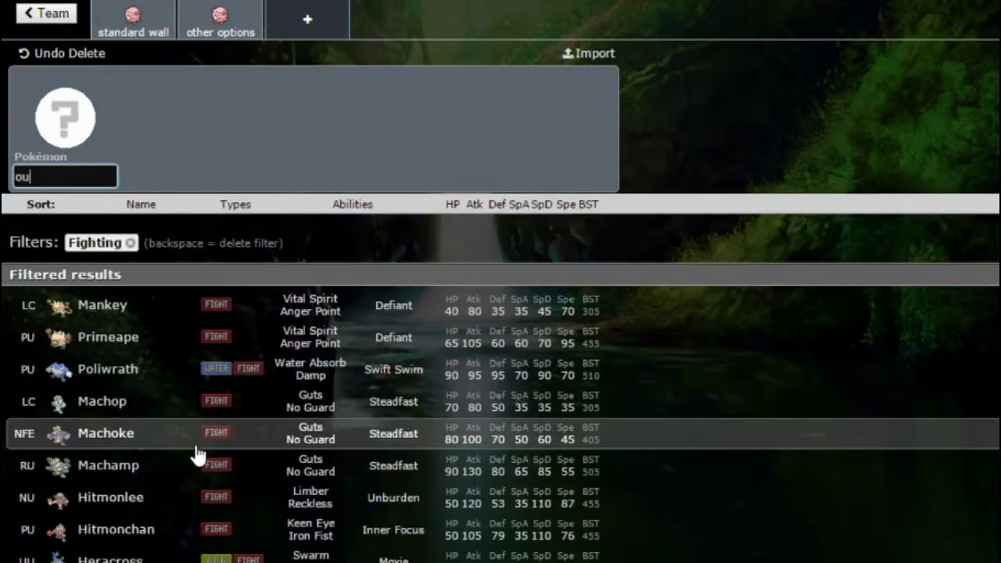
{"action": "key", "text": "Return"}
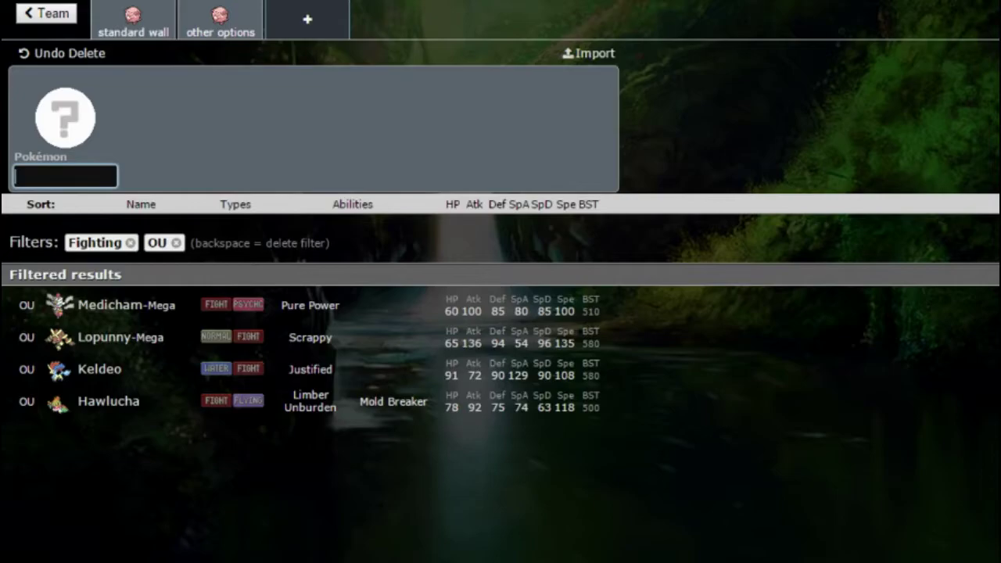
Back in the damage calculator, load Lopunny-Mega's OU All-out Attacker set as Pokémon 2 and show its High Jump Kick result.
{"action": "left_click", "coordinate": [438, 539]}
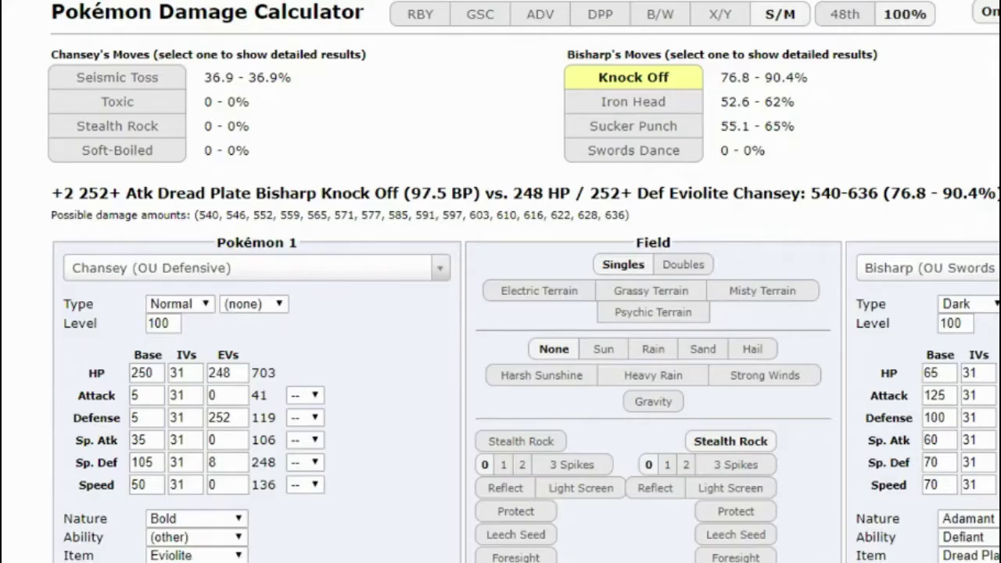
{"action": "left_click", "coordinate": [995, 282]}
{"action": "type", "text": "lopp"}
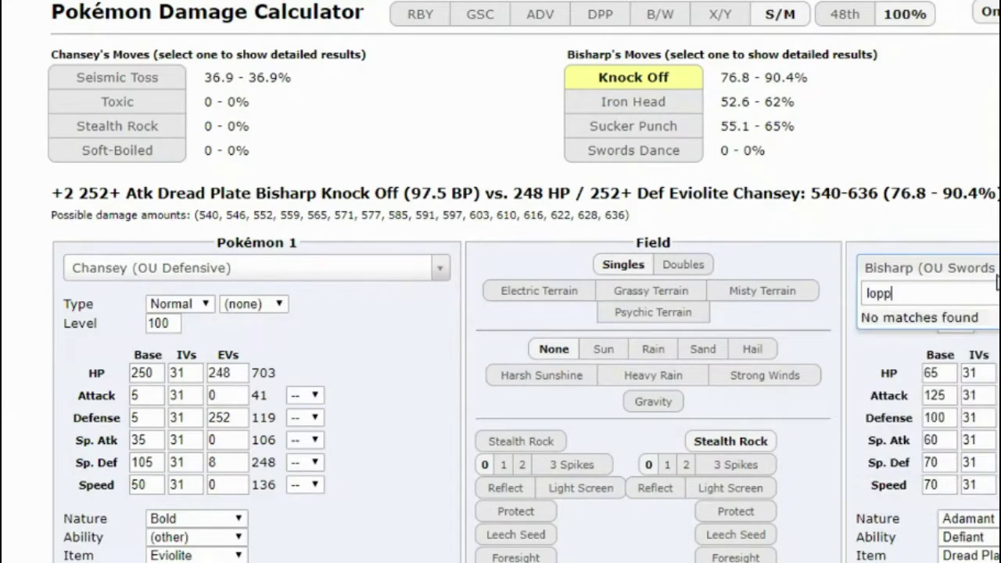
{"action": "key", "text": "BackSpace"}
{"action": "type", "text": "unn"}
{"action": "key", "text": "Down"}
{"action": "key", "text": "Down"}
{"action": "key", "text": "Down"}
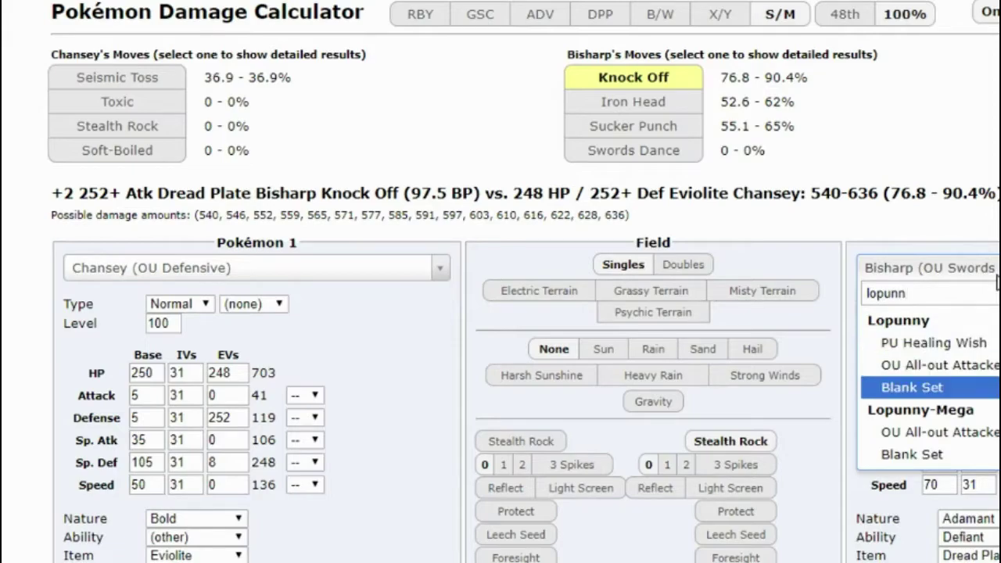
{"action": "key", "text": "Return"}
{"action": "left_click_drag", "start_coordinate": [647, 126], "coordinate": [625, 103]}
{"action": "left_click", "coordinate": [626, 103]}
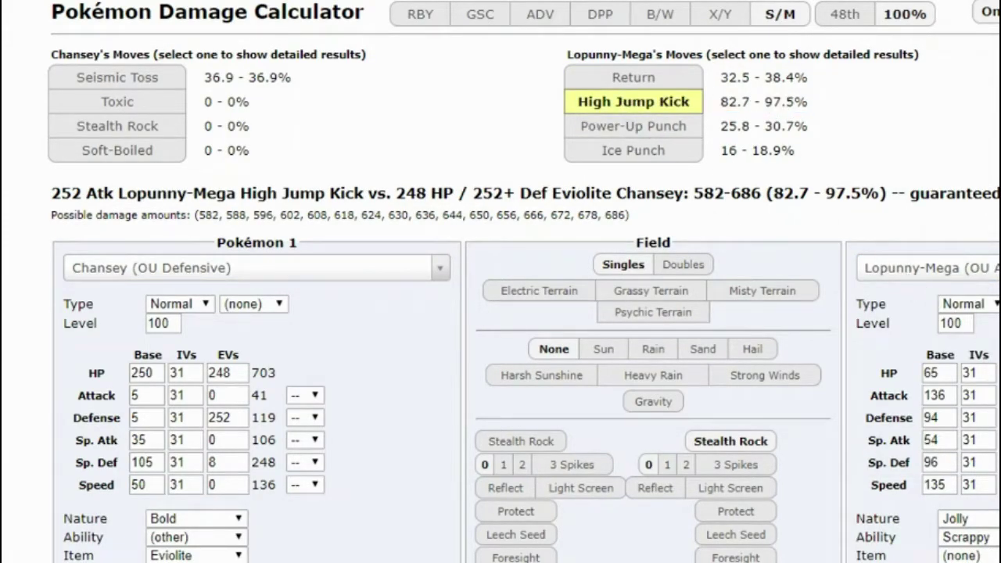
Compare Keldeo's OU Choice Scarf and OU Choice Specs sets as Pokémon 2, ending on Choice Specs.
{"action": "left_click", "coordinate": [984, 277]}
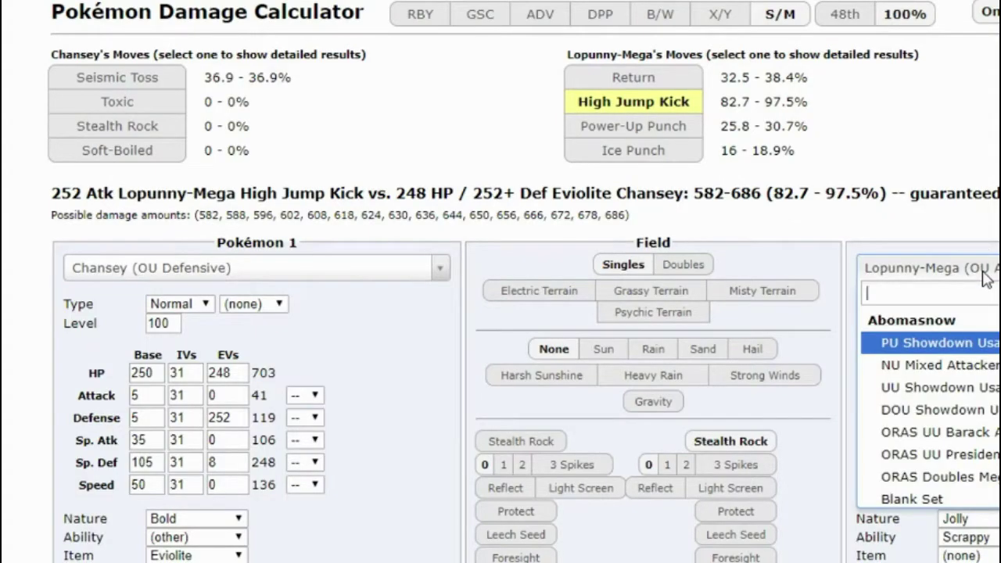
{"action": "type", "text": "keldeo"}
{"action": "key", "text": "Return"}
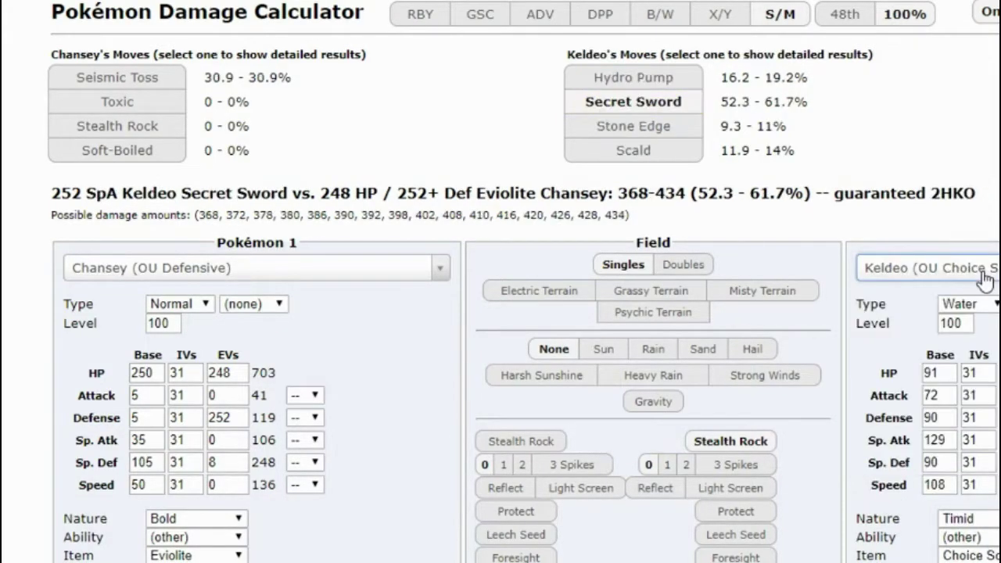
{"action": "left_click", "coordinate": [984, 276]}
{"action": "type", "text": "kelde"}
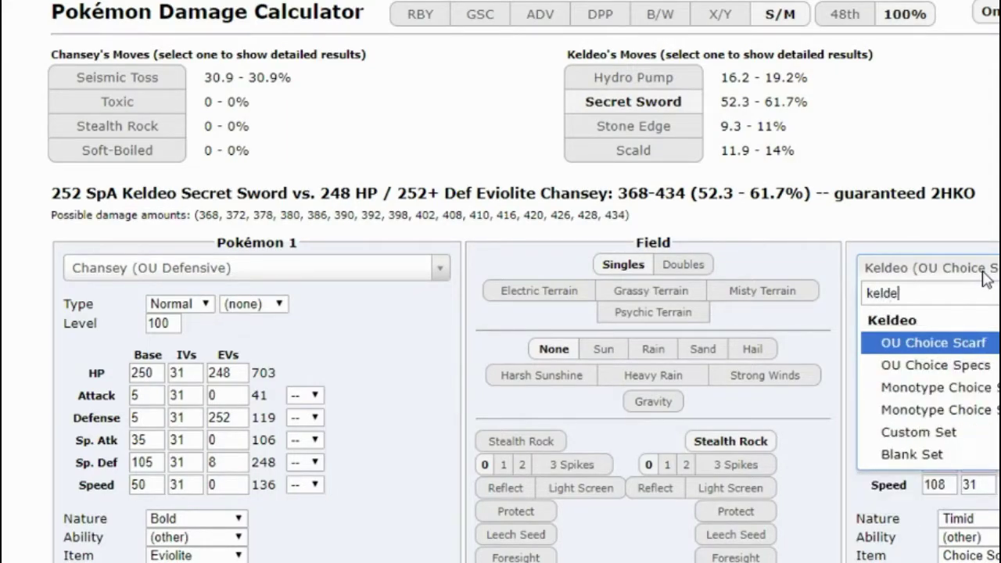
{"action": "key", "text": "Down"}
{"action": "key", "text": "Return"}
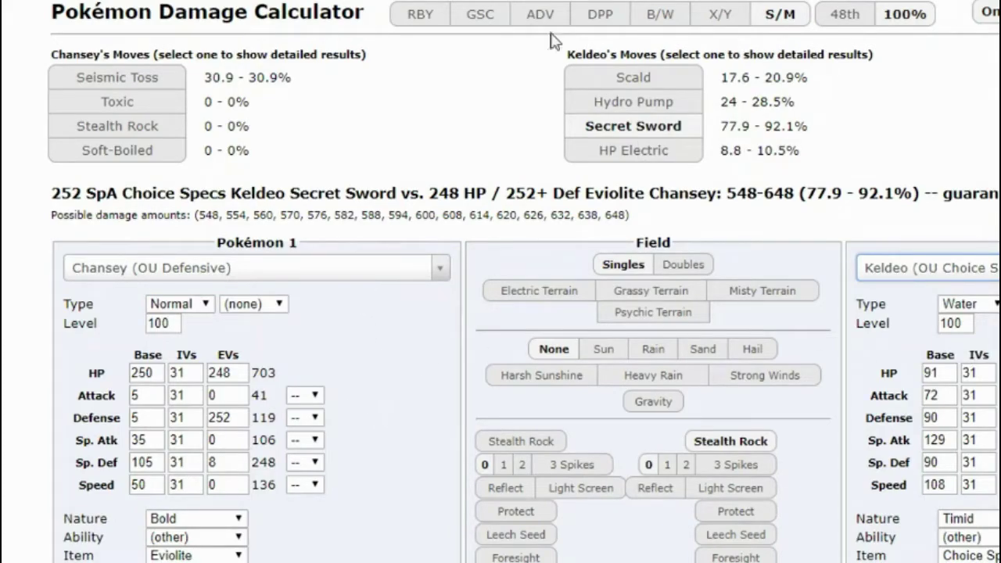
Load Hawlucha's OU Electric Seed set as Pokémon 2.
{"action": "left_click", "coordinate": [942, 272]}
{"action": "type", "text": "hawl"}
{"action": "key", "text": "Down"}
{"action": "key", "text": "Down"}
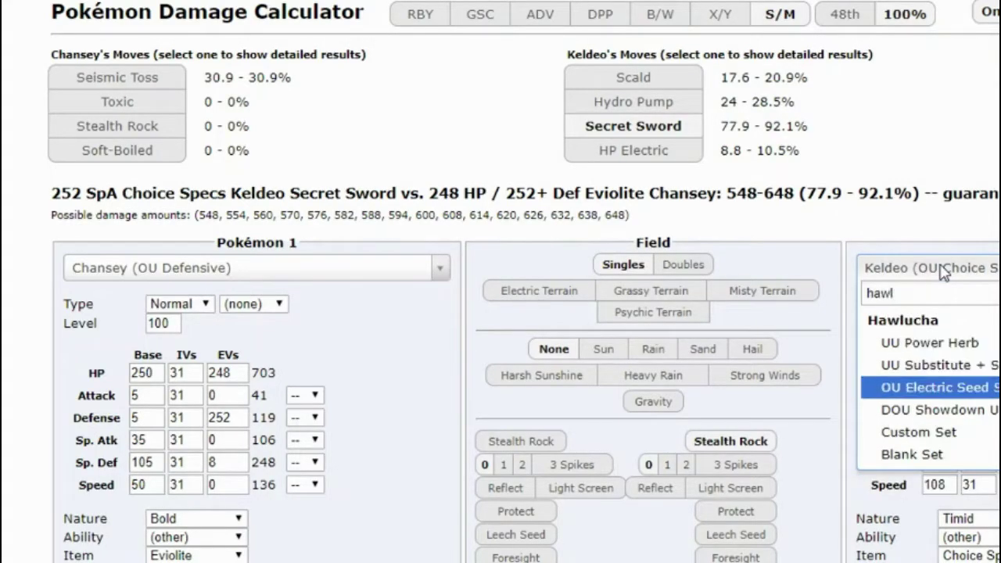
{"action": "key", "text": "Return"}
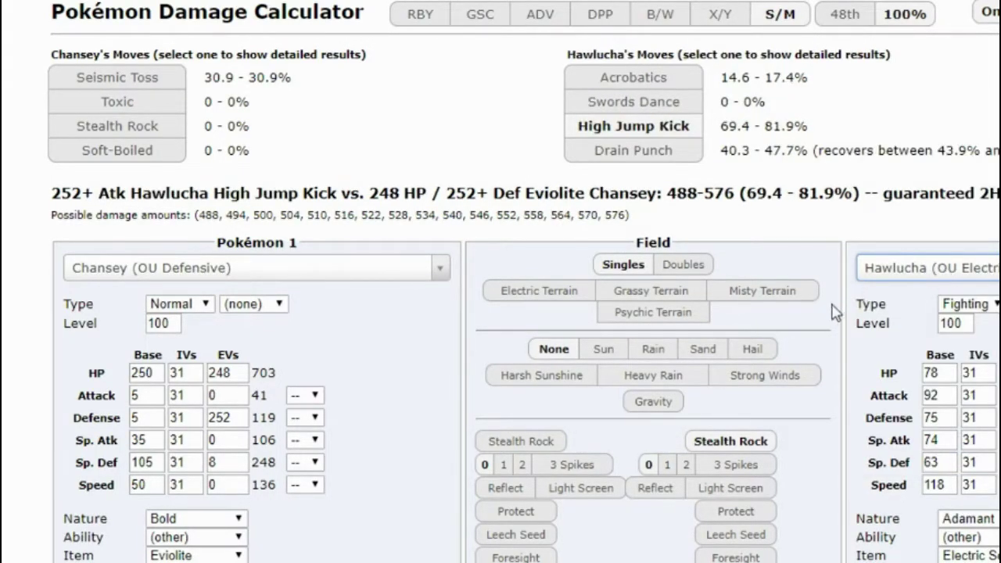
Show Hawlucha's High Jump Kick result and compare its damage at +1 Attack and with no boost.
{"action": "scroll", "coordinate": [832, 309], "scroll_direction": "down", "scroll_amount": 1}
{"action": "left_click", "coordinate": [630, 65]}
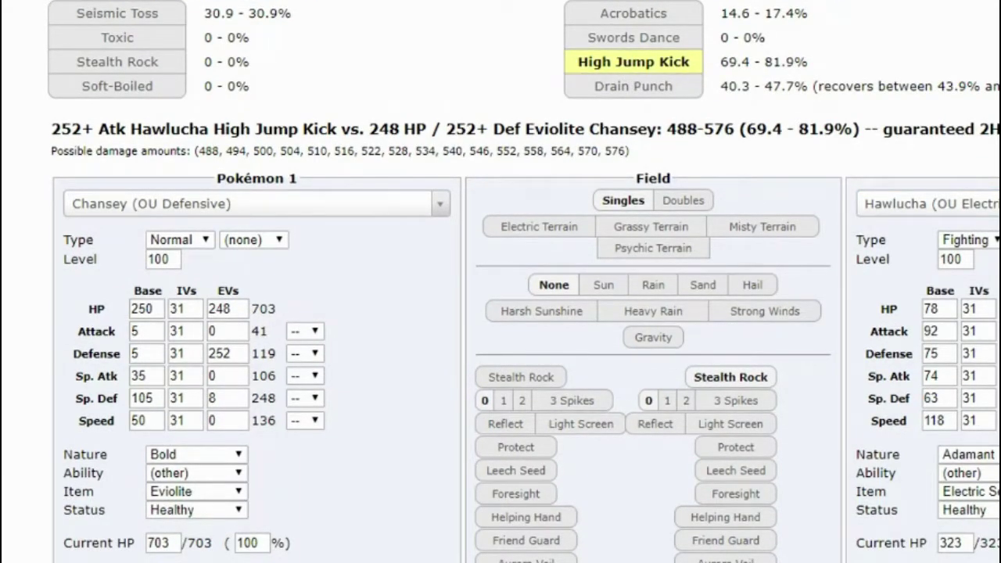
{"action": "key", "text": "Up"}
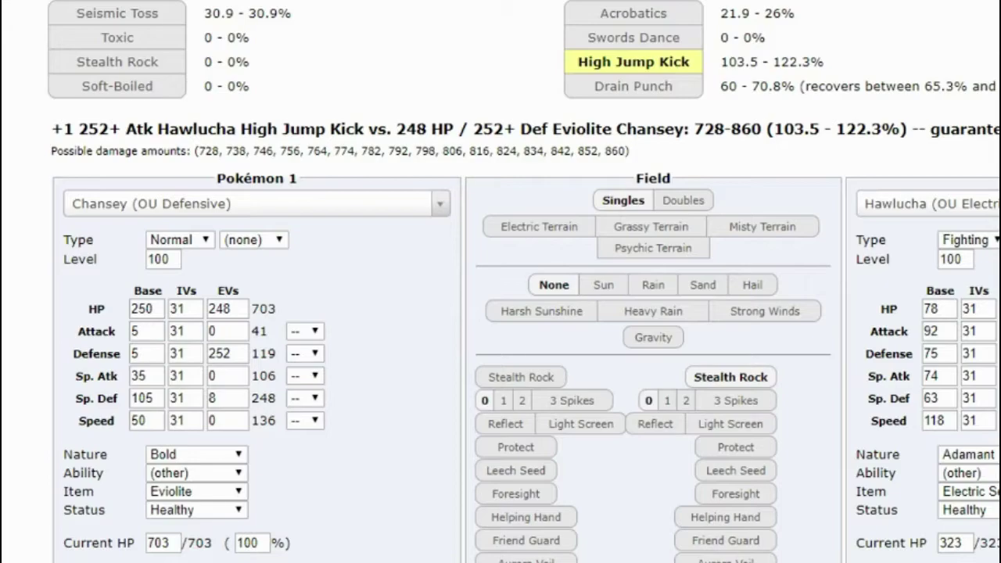
{"action": "key", "text": "Down"}
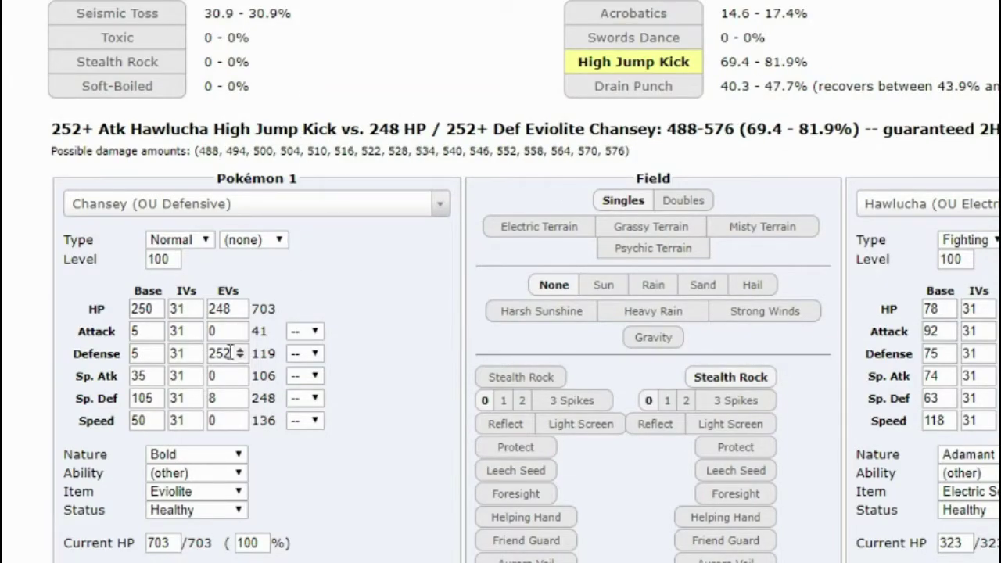
Set Chansey's HP EVs to 0 and view High Jump Kick from Lopunny-Mega's OU All-out Attacker set.
{"action": "double_click", "coordinate": [220, 311]}
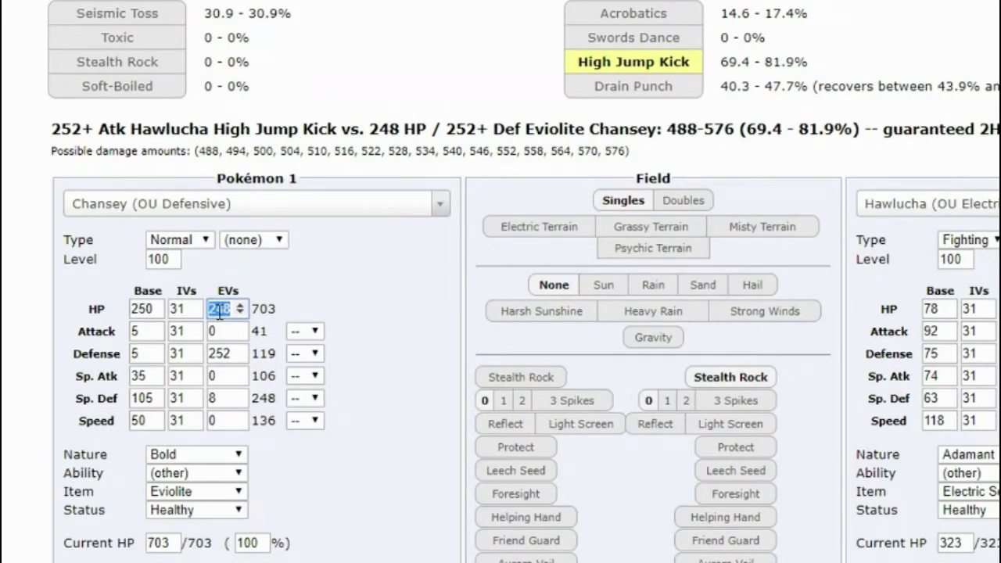
{"action": "type", "text": "0"}
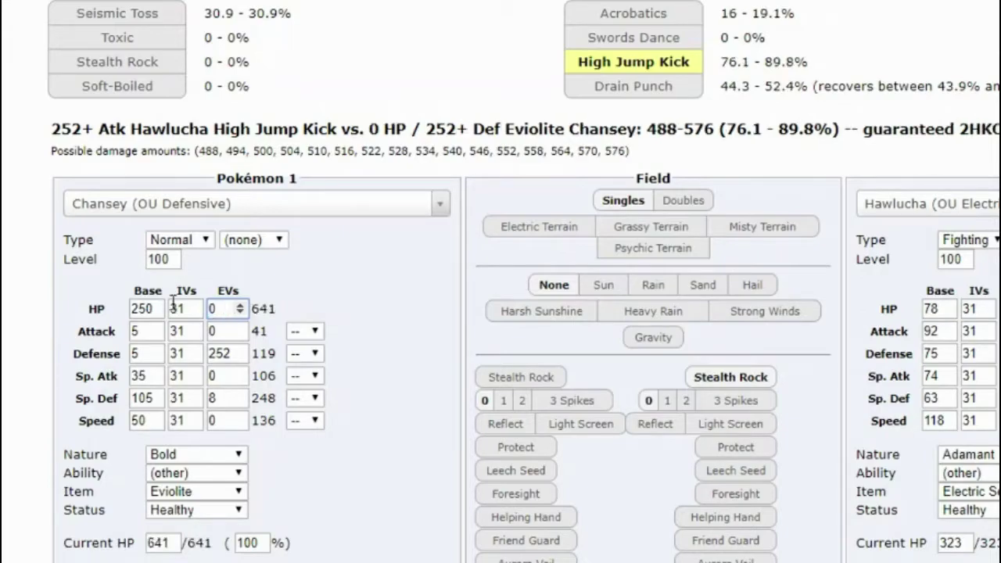
{"action": "left_click", "coordinate": [960, 203]}
{"action": "type", "text": "lop"}
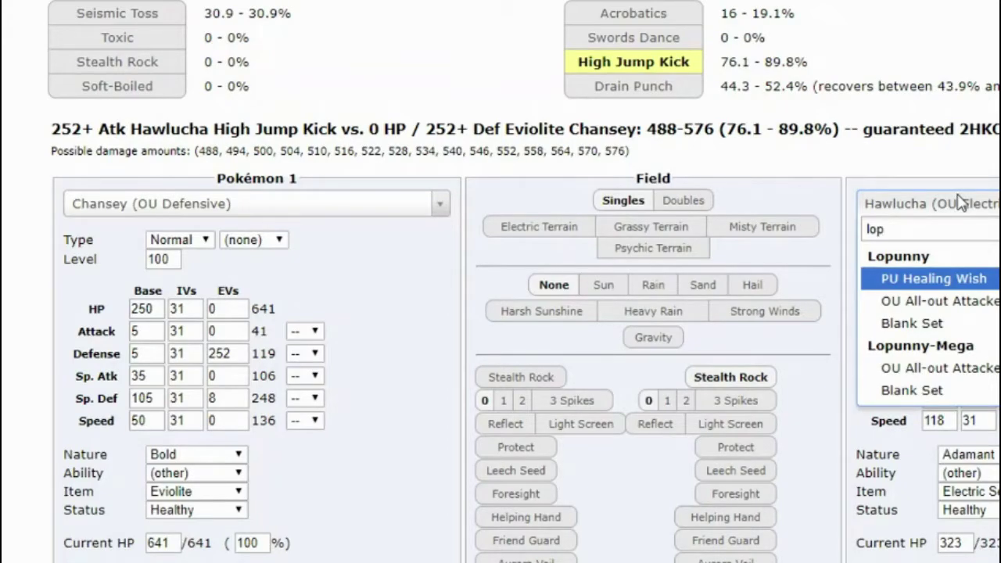
{"action": "left_click", "coordinate": [908, 367]}
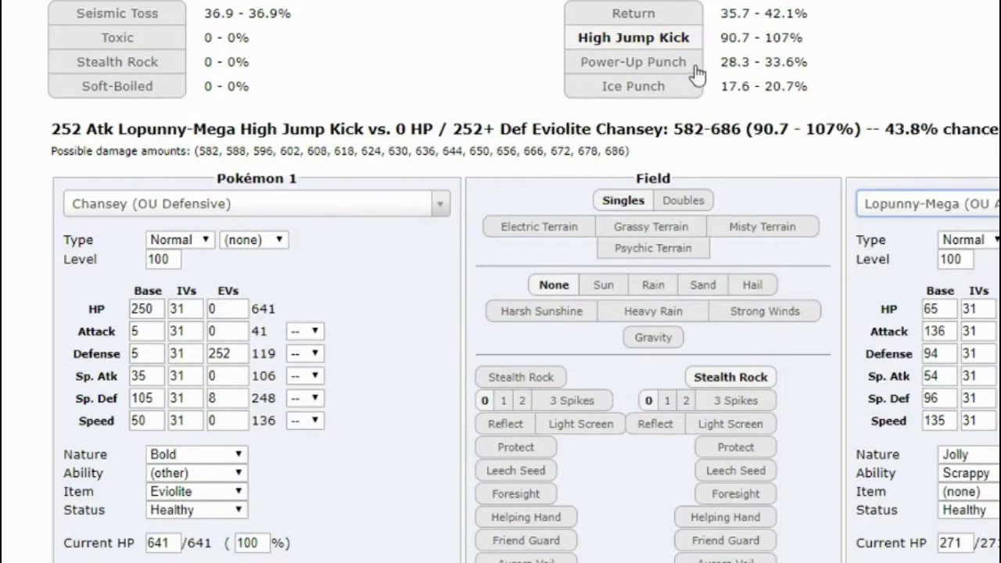
{"action": "left_click", "coordinate": [665, 36]}
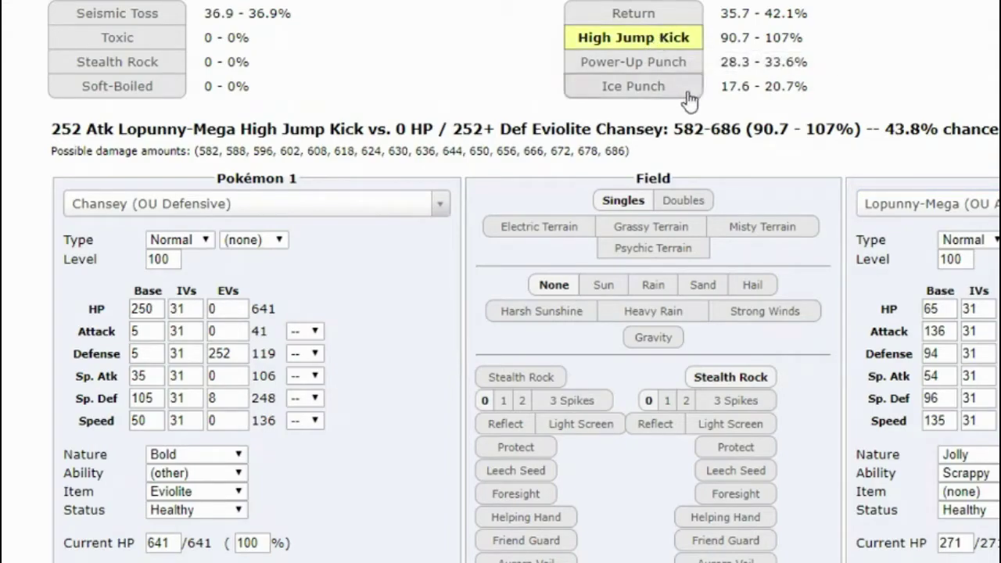
Load Keldeo's OU Choice Specs set and compare its Secret Sword result with and without Stealth Rock on Chansey's side.
{"action": "left_click", "coordinate": [960, 206]}
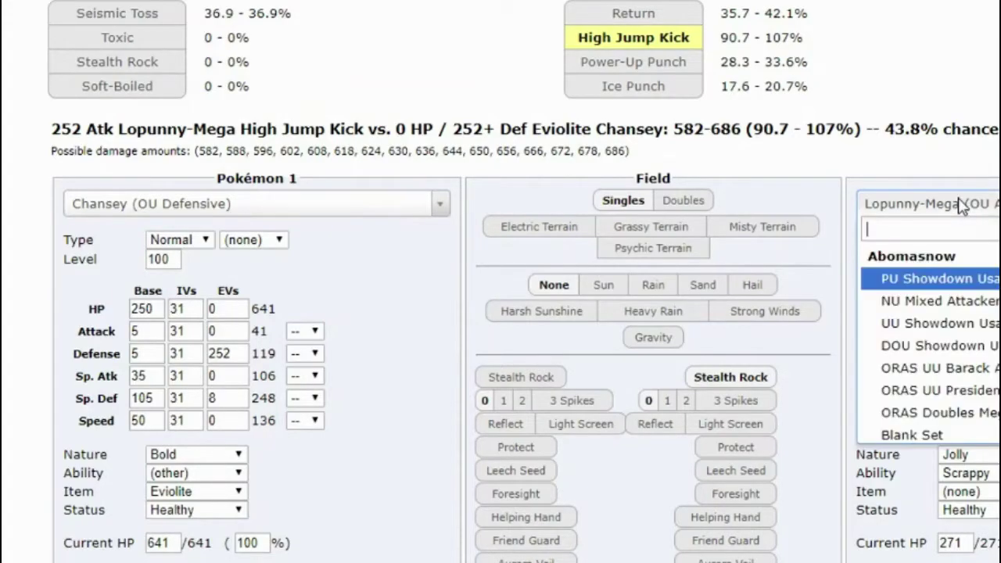
{"action": "type", "text": "keld"}
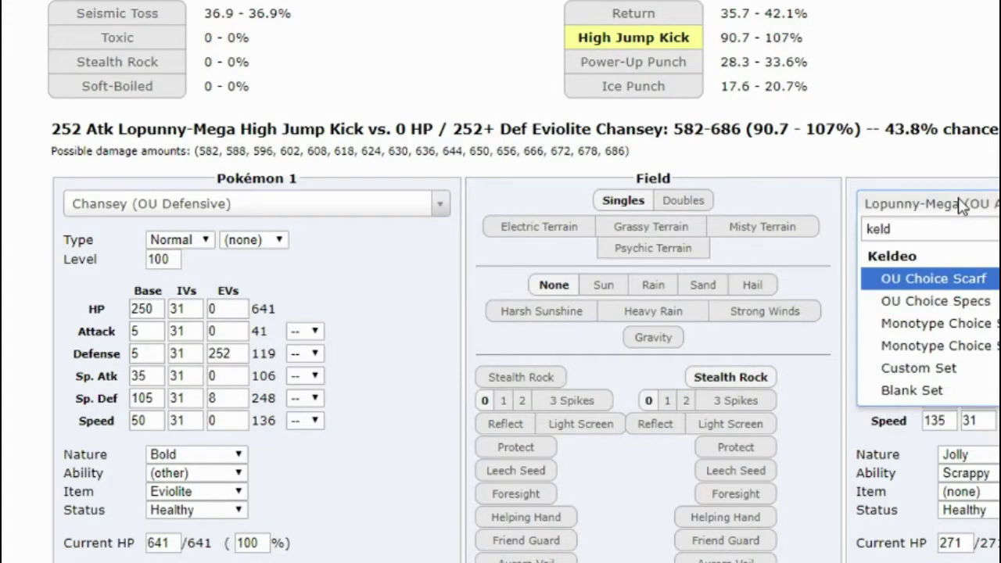
{"action": "left_click", "coordinate": [935, 301]}
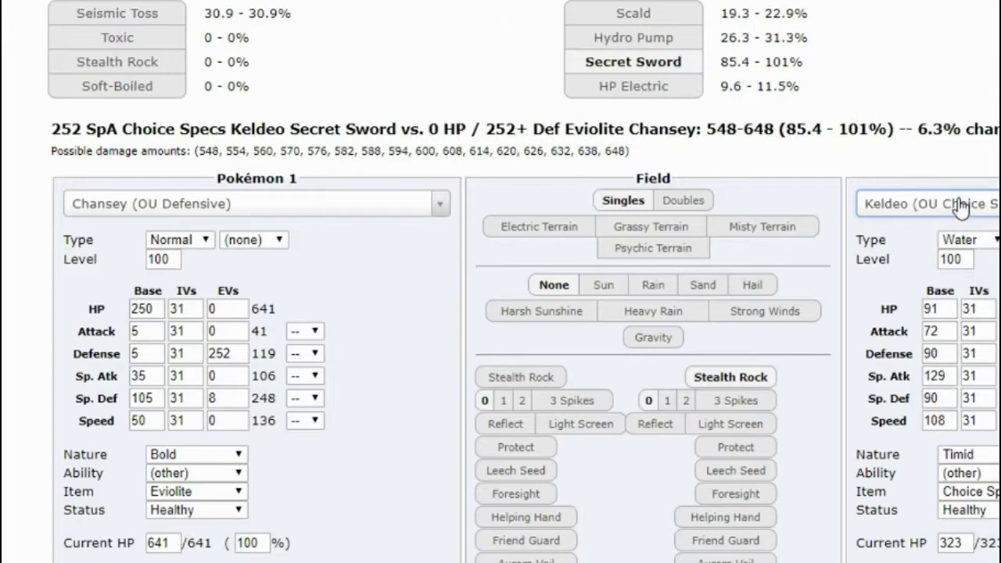
{"action": "left_click", "coordinate": [660, 62]}
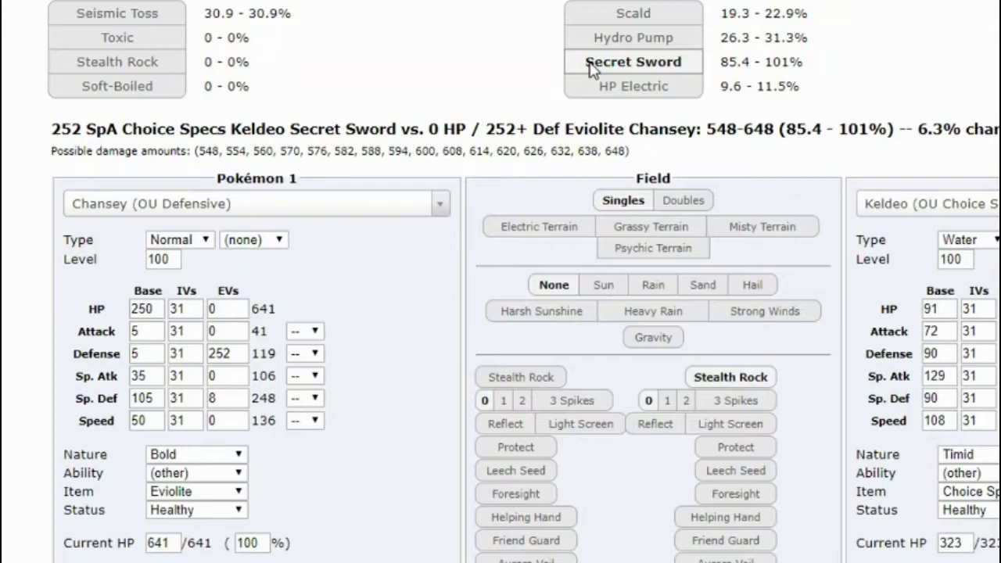
{"action": "left_click", "coordinate": [556, 378]}
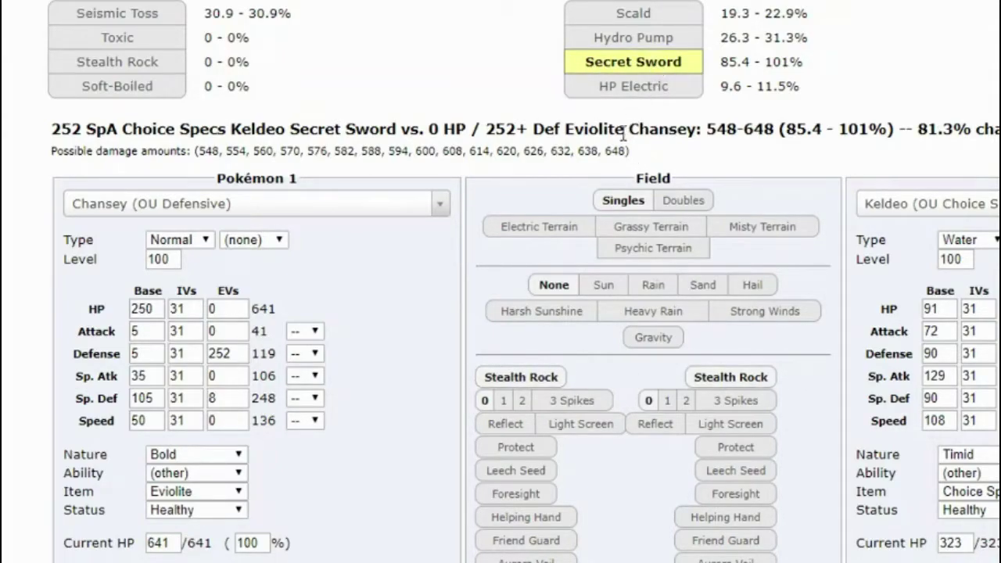
{"action": "left_click", "coordinate": [497, 380]}
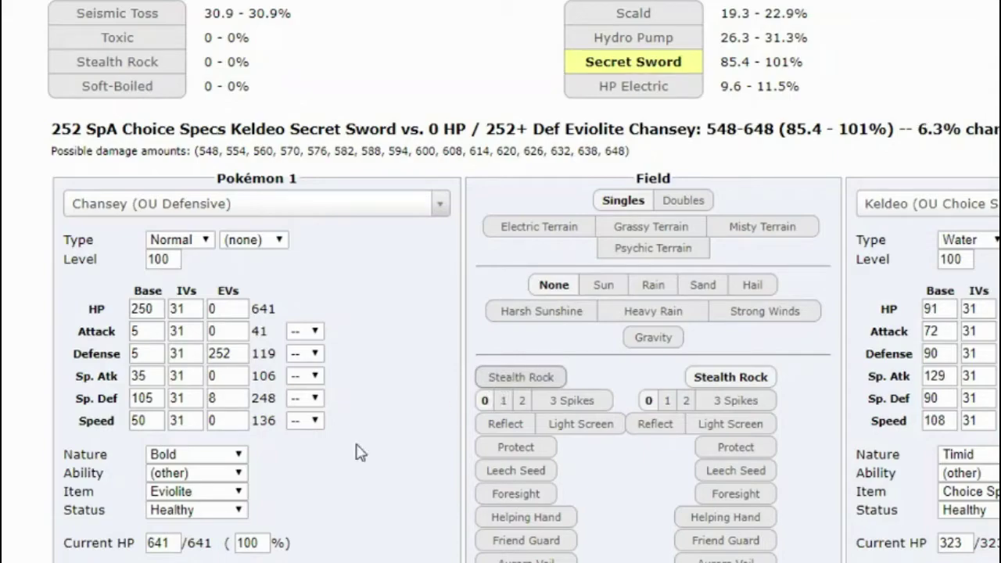
Set Chansey's HP EVs to 248.
{"action": "double_click", "coordinate": [229, 309]}
{"action": "type", "text": "248"}
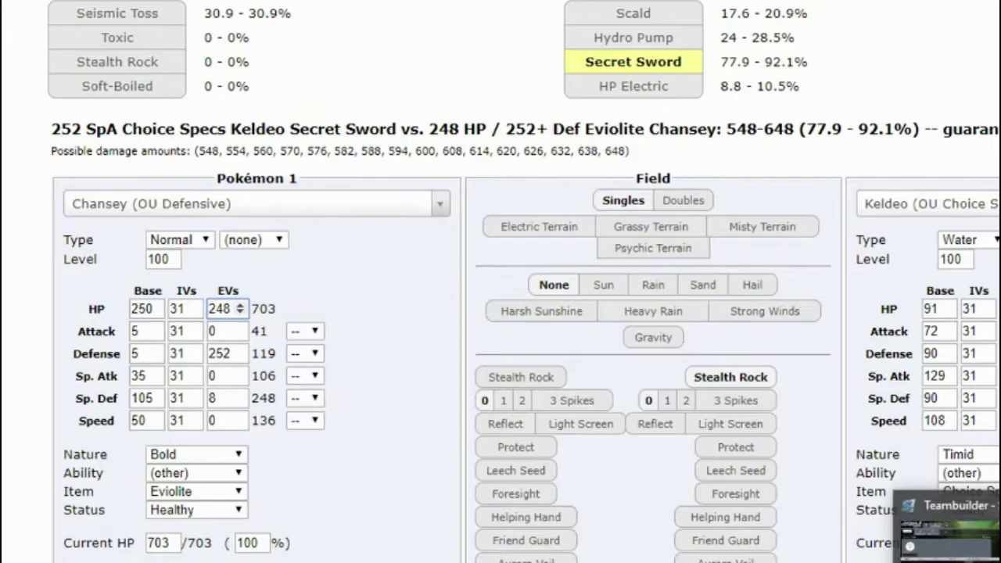
Switch to the Teambuilder and compare the EV spreads of Chansey's "other options" and "standard wall" sets.
{"action": "left_click", "coordinate": [945, 531]}
{"action": "left_click", "coordinate": [195, 20]}
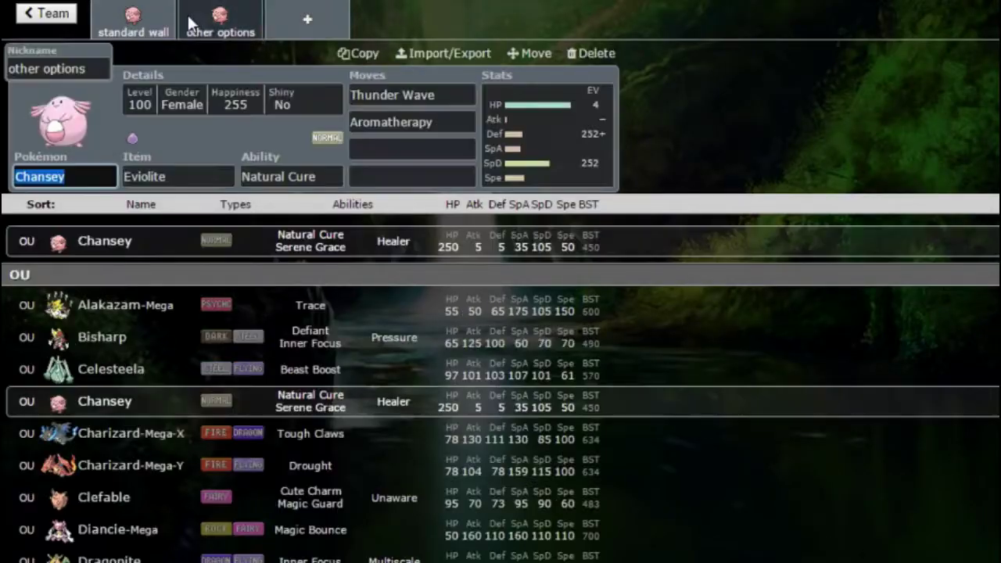
{"action": "left_click", "coordinate": [486, 147]}
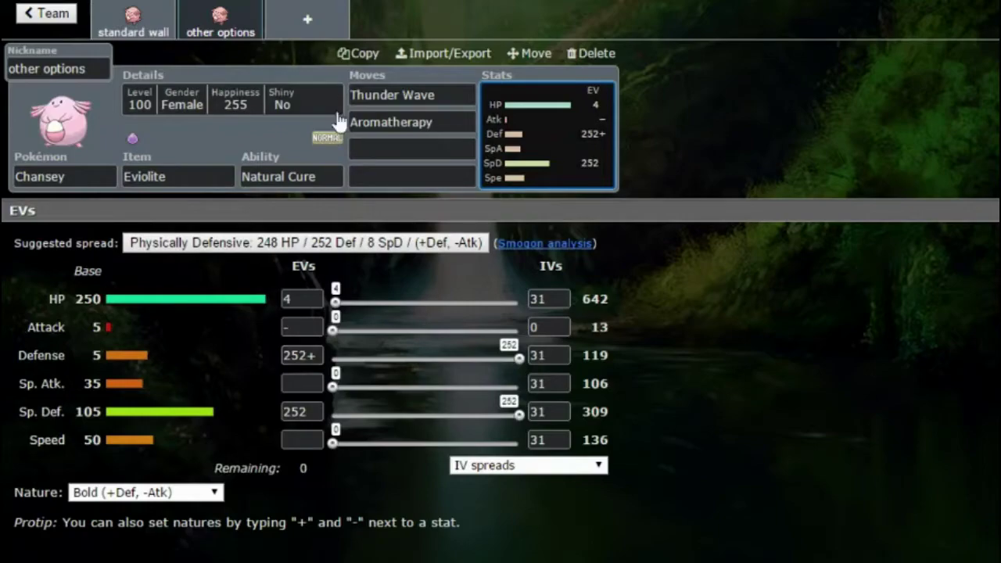
{"action": "left_click", "coordinate": [133, 27]}
{"action": "left_click", "coordinate": [223, 35]}
{"action": "left_click", "coordinate": [169, 29]}
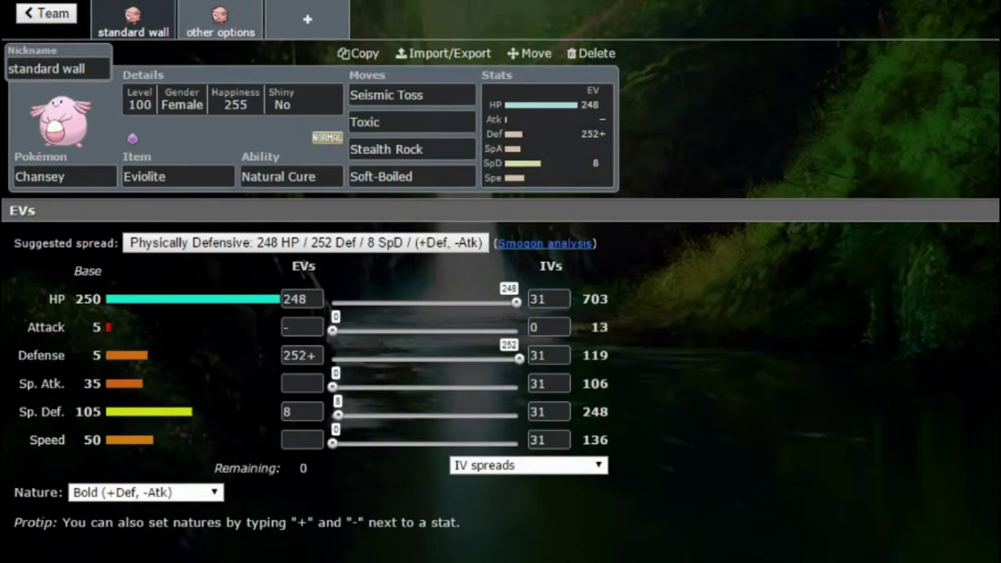
{"action": "left_click", "coordinate": [222, 27]}
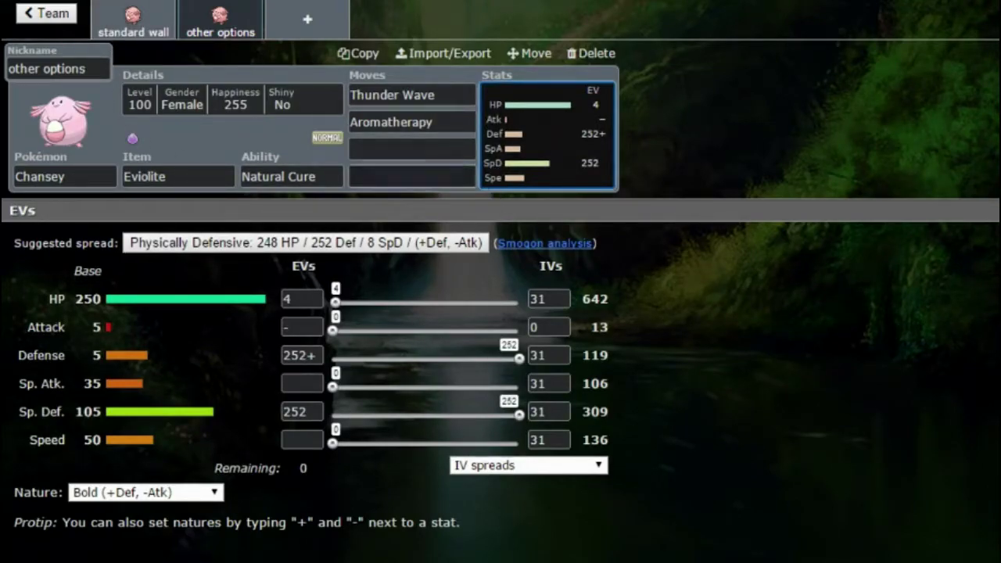
{"action": "left_click", "coordinate": [304, 28]}
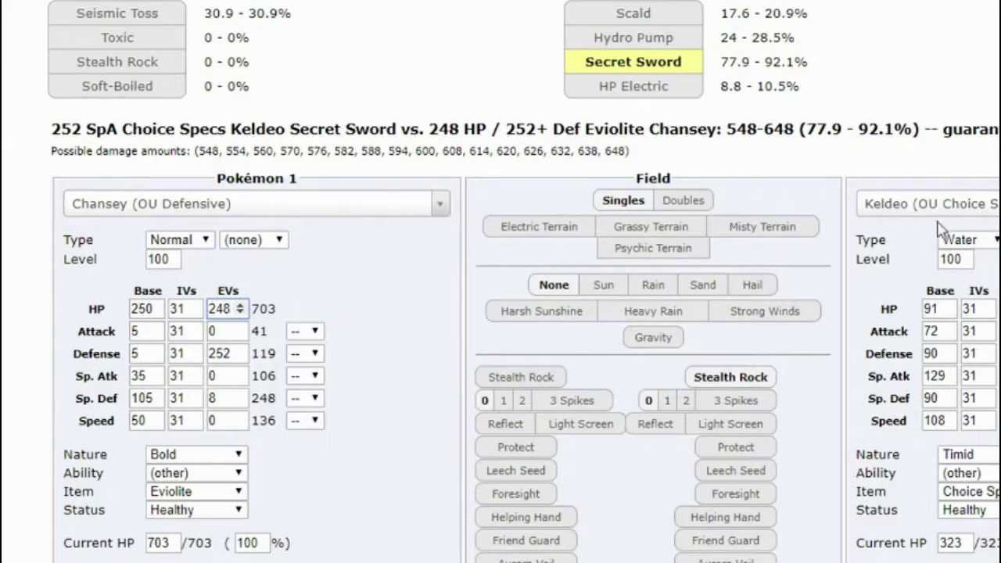
Switch to the damage calculator and load Excadrill's OU Sand Rush set as the attacker against Chansey.
{"action": "left_click", "coordinate": [954, 209]}
{"action": "type", "text": "exca"}
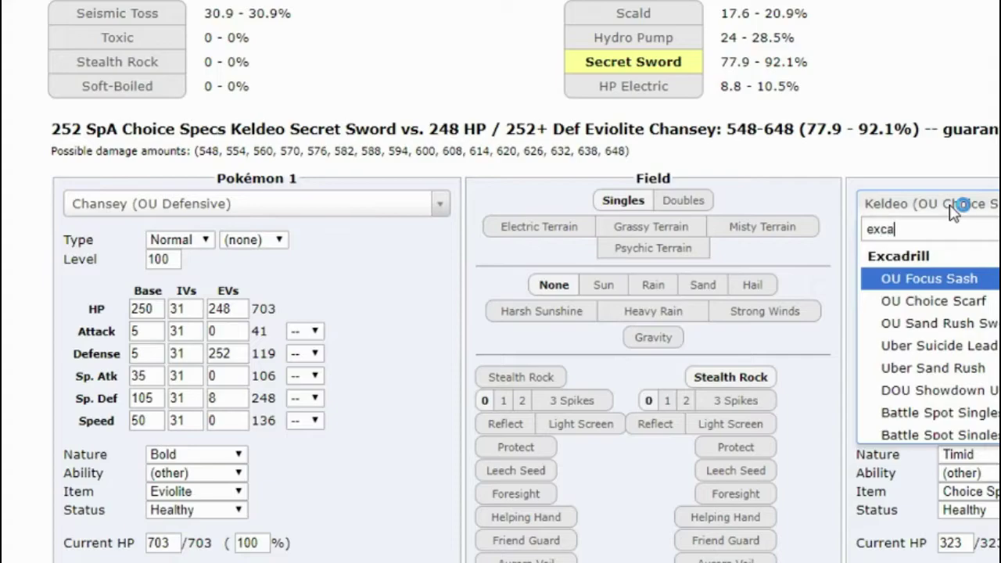
{"action": "key", "text": "Down"}
{"action": "key", "text": "Down"}
{"action": "key", "text": "Return"}
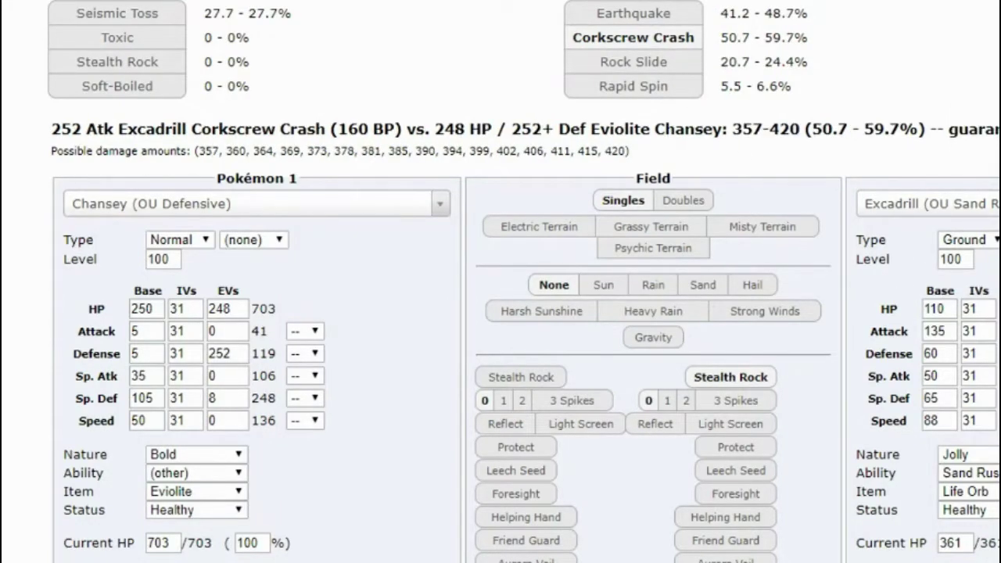
Switch back to the Teambuilder and look through the OU Pokémon list as far as Medicham-Mega.
{"action": "left_click", "coordinate": [938, 528]}
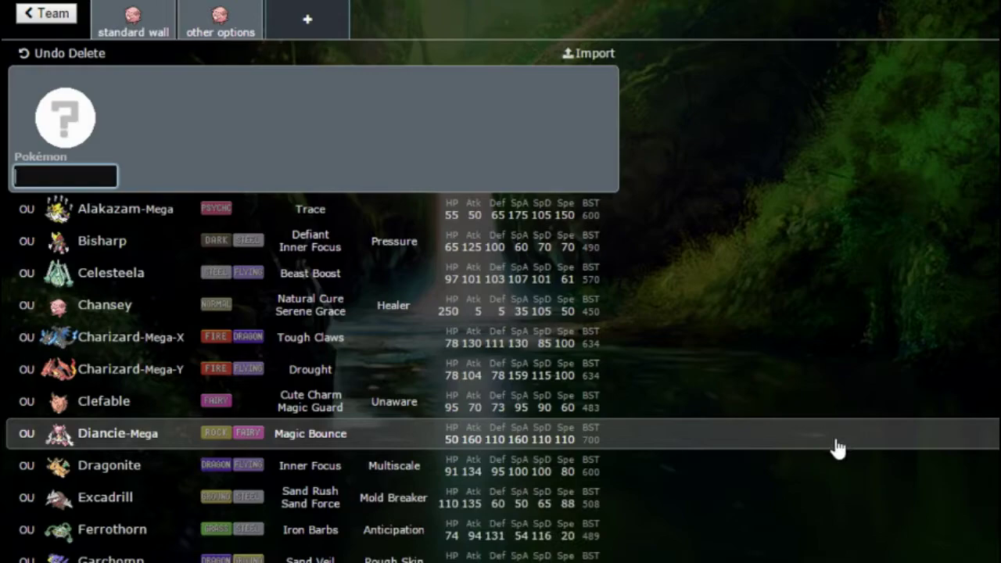
{"action": "scroll", "coordinate": [836, 447], "scroll_direction": "down", "scroll_amount": 3}
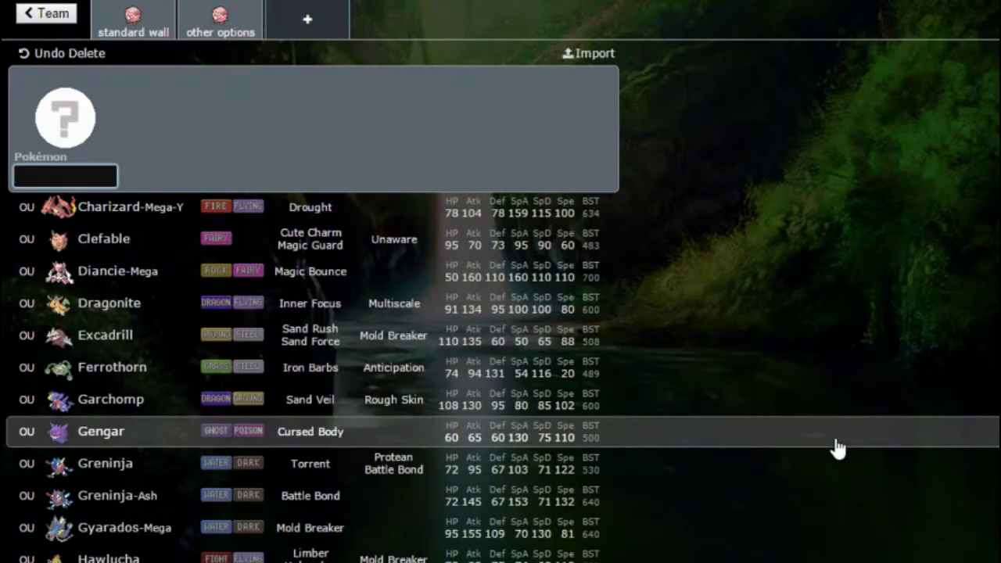
{"action": "scroll", "coordinate": [268, 357], "scroll_direction": "up", "scroll_amount": 3}
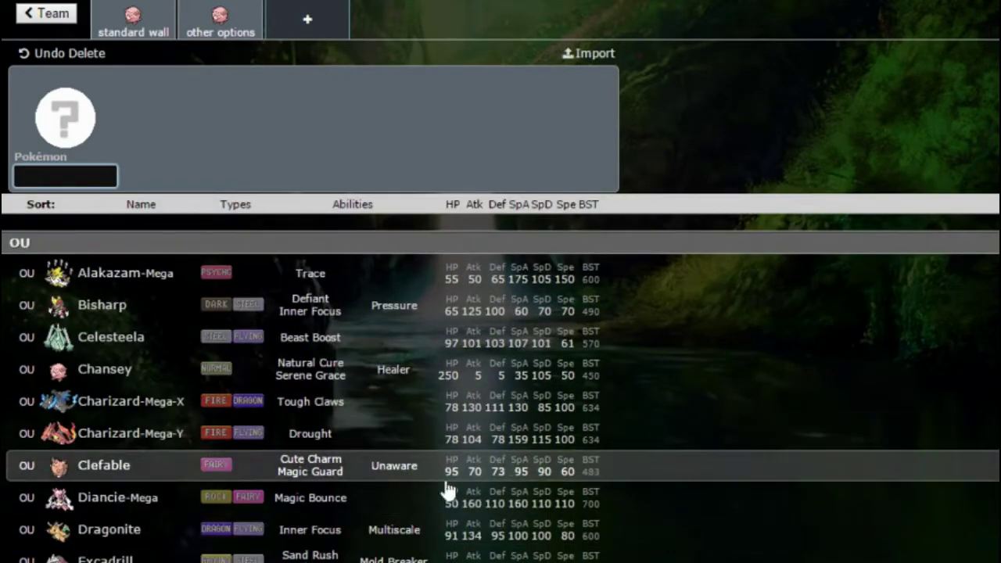
{"action": "scroll", "coordinate": [447, 490], "scroll_direction": "down", "scroll_amount": 5}
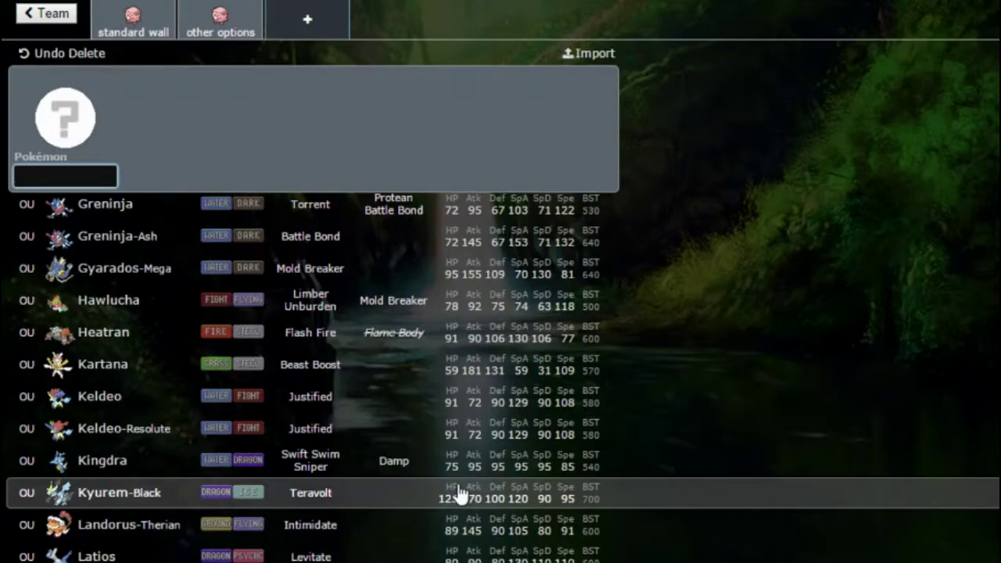
{"action": "scroll", "coordinate": [459, 494], "scroll_direction": "down", "scroll_amount": 5}
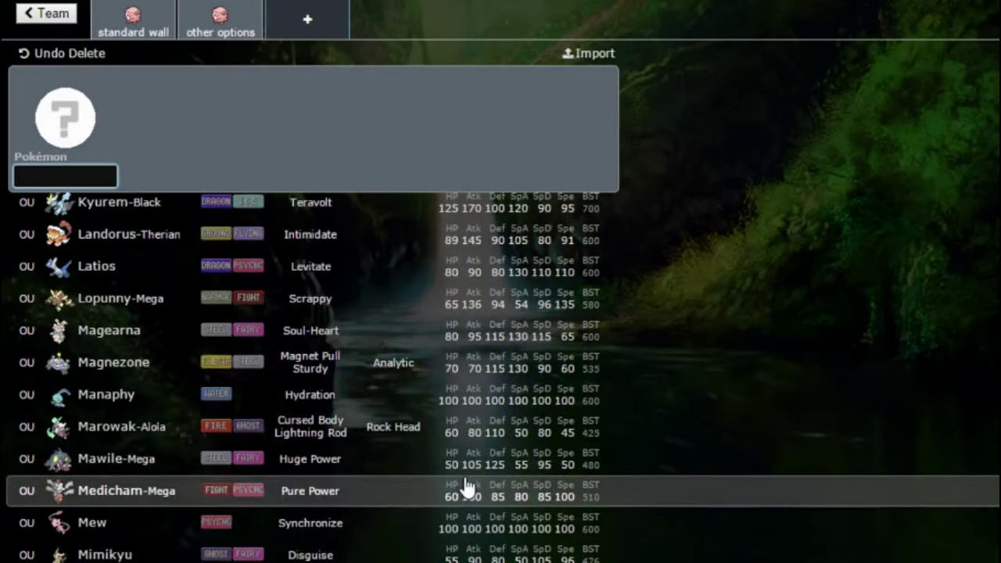
Review the moves of Chansey's "other options" and "standard wall" sets and open the standard wall's EV spread.
{"action": "left_click", "coordinate": [134, 14]}
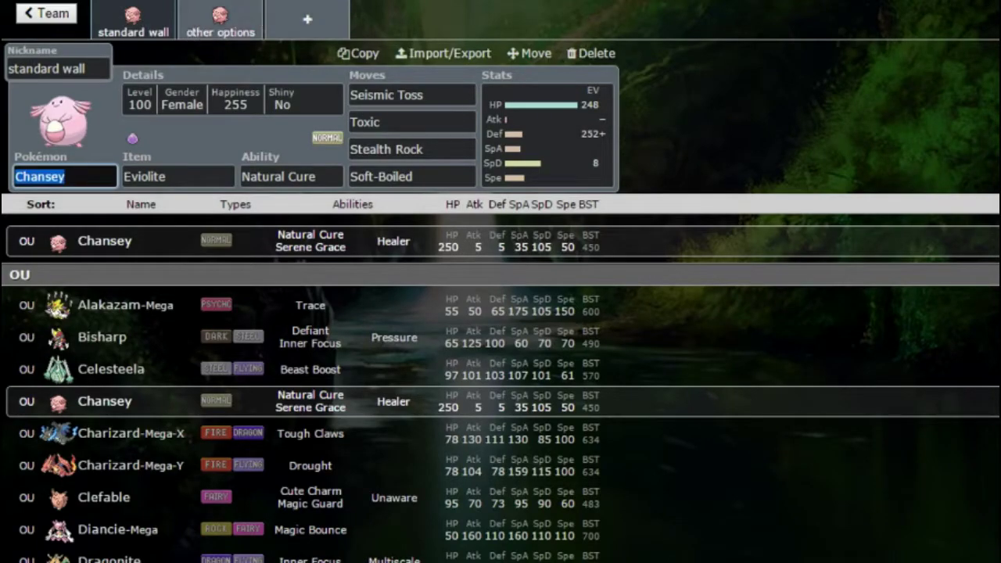
{"action": "left_click", "coordinate": [315, 29]}
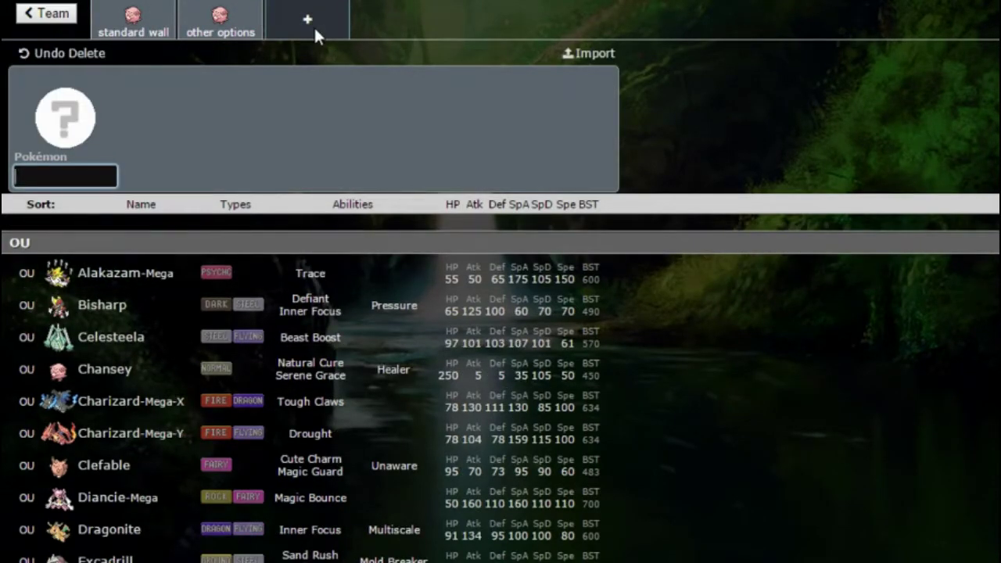
{"action": "left_click", "coordinate": [213, 25]}
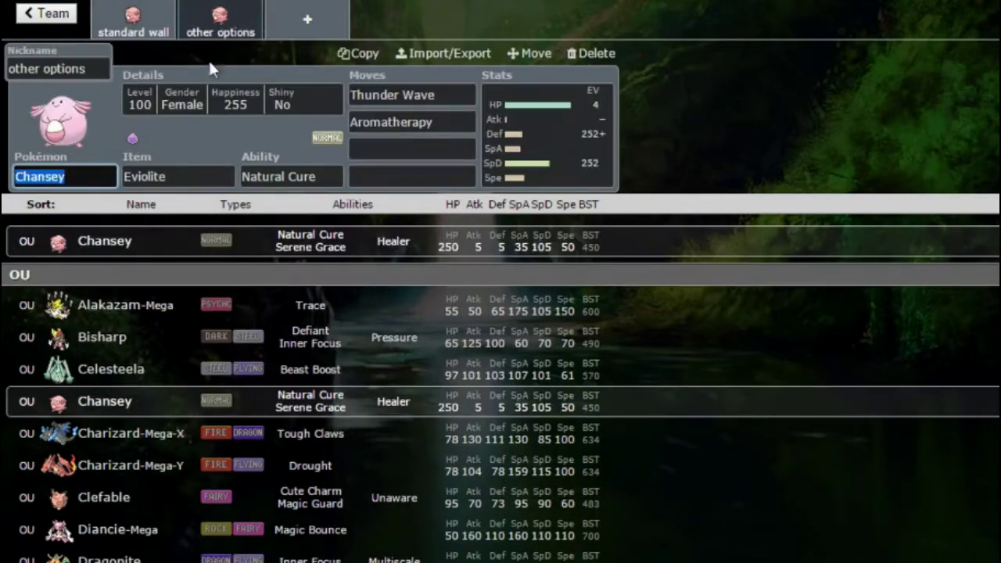
{"action": "left_click", "coordinate": [412, 95]}
{"action": "left_click", "coordinate": [141, 25]}
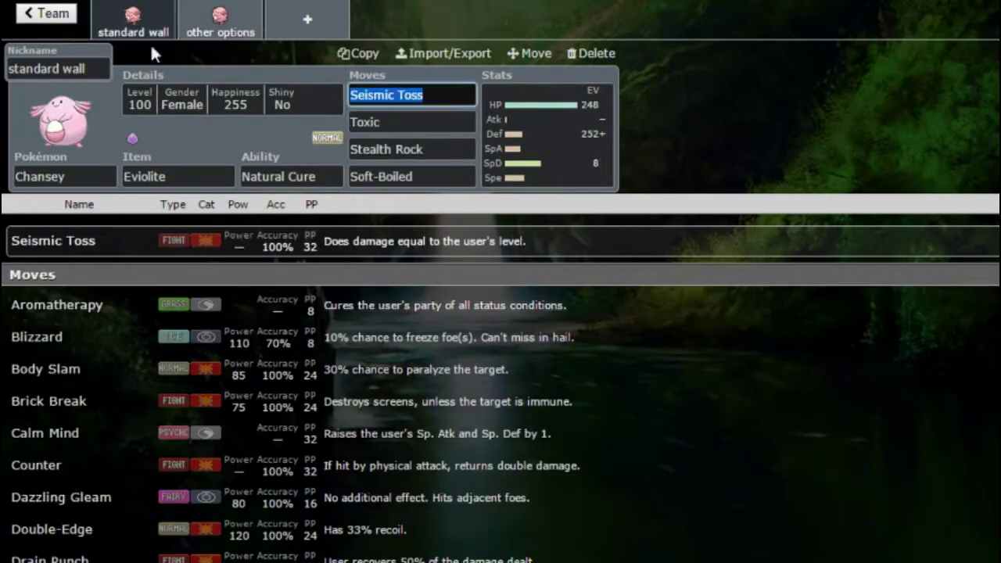
{"action": "left_click", "coordinate": [411, 122]}
{"action": "left_click", "coordinate": [531, 133]}
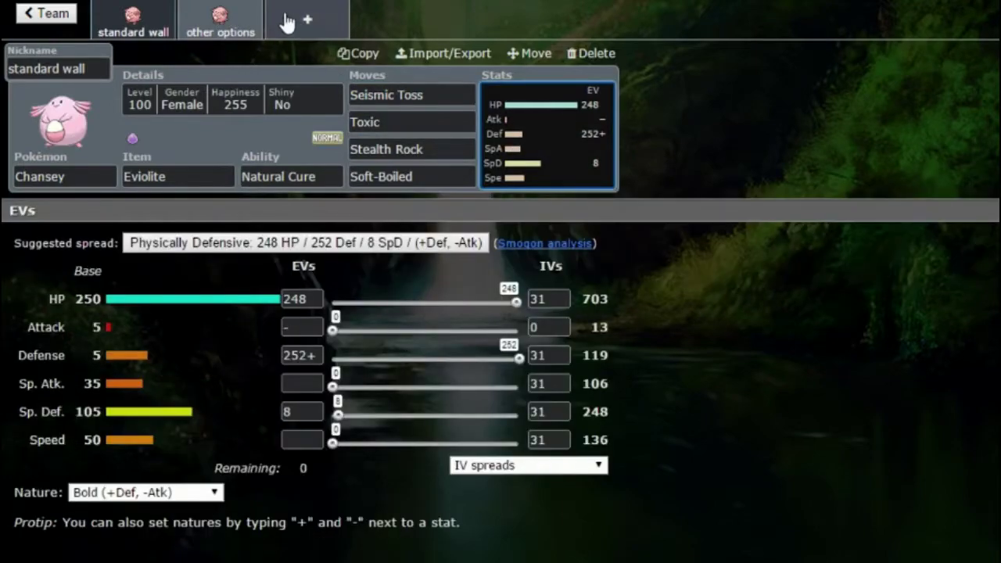
Open the empty team slot and examine the OU Pokémon from Alakazam-Mega to Ninetales-Alola as possible matchups for Chansey.
{"action": "left_click", "coordinate": [289, 23]}
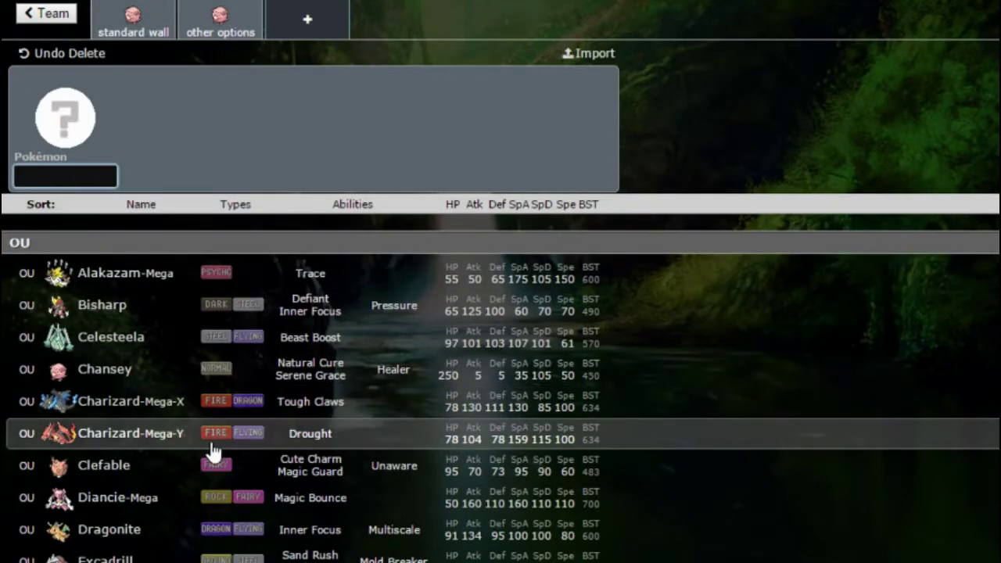
{"action": "scroll", "coordinate": [211, 451], "scroll_direction": "down", "scroll_amount": 1}
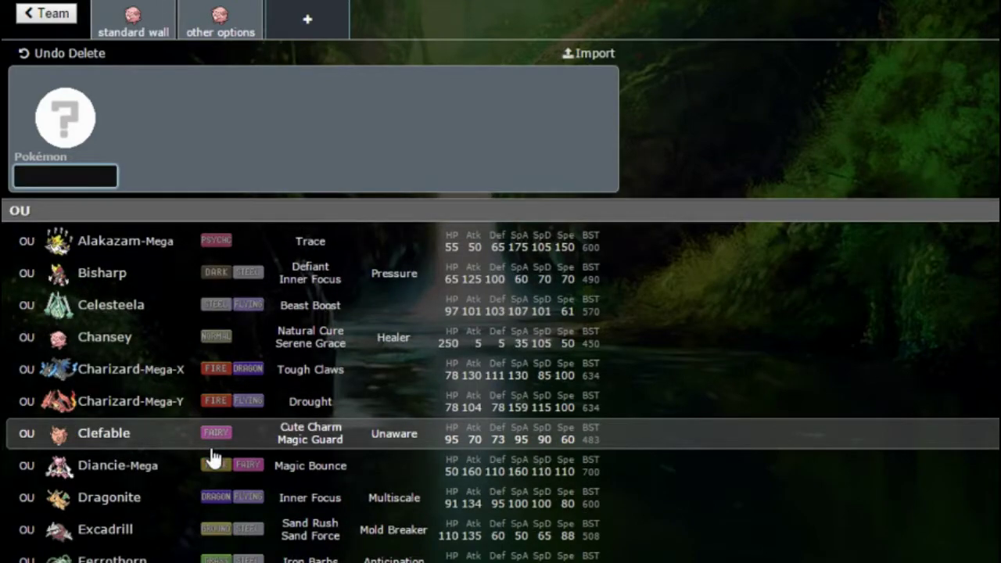
{"action": "scroll", "coordinate": [215, 458], "scroll_direction": "down", "scroll_amount": 4}
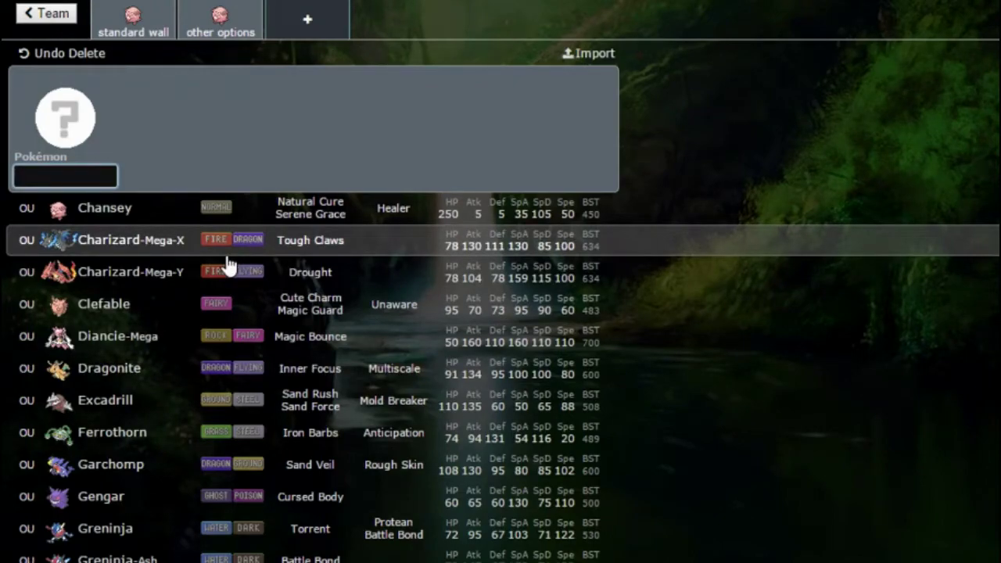
{"action": "scroll", "coordinate": [224, 535], "scroll_direction": "down", "scroll_amount": 2}
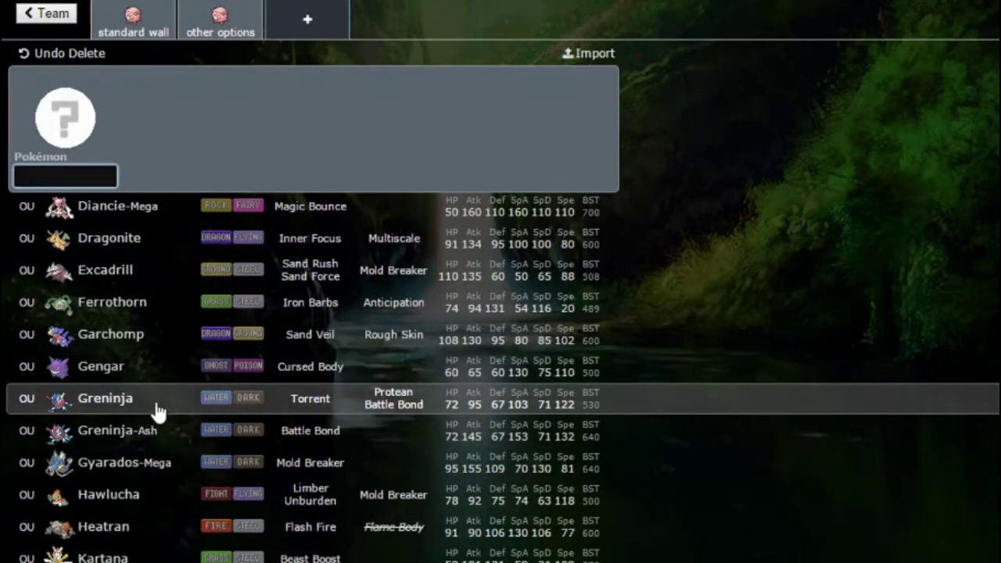
{"action": "scroll", "coordinate": [160, 408], "scroll_direction": "down", "scroll_amount": 5}
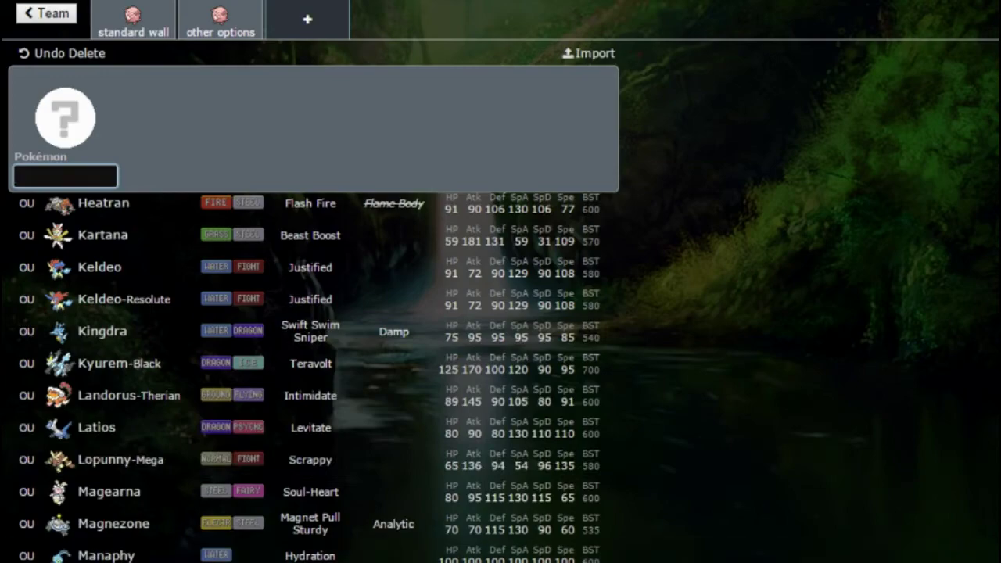
{"action": "scroll", "coordinate": [304, 492], "scroll_direction": "down", "scroll_amount": 3}
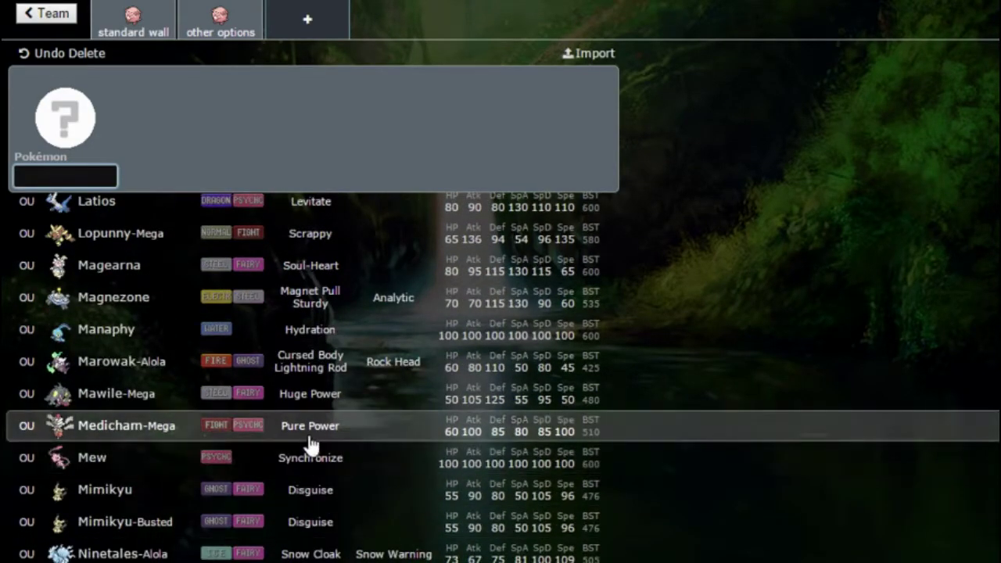
Check Soft-Boiled on the standard wall set and examine the OU Pokémon list through to the start of the BL tier.
{"action": "left_click", "coordinate": [133, 20]}
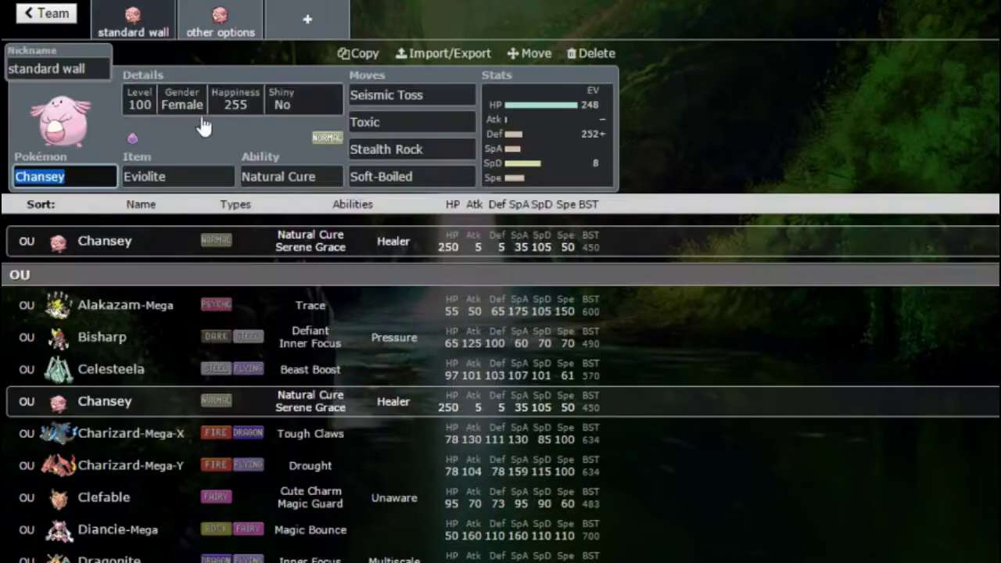
{"action": "left_click", "coordinate": [427, 185]}
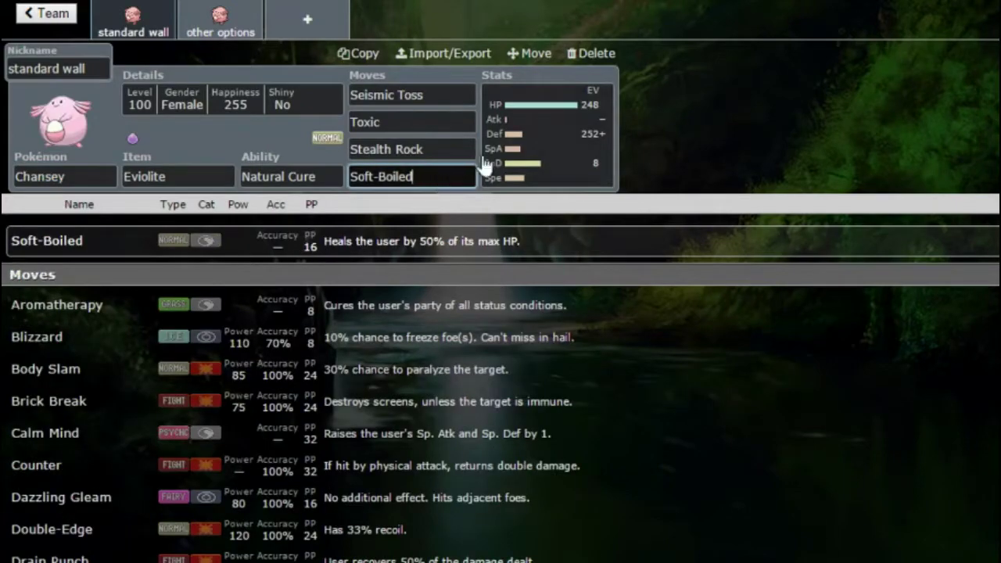
{"action": "left_click", "coordinate": [305, 20]}
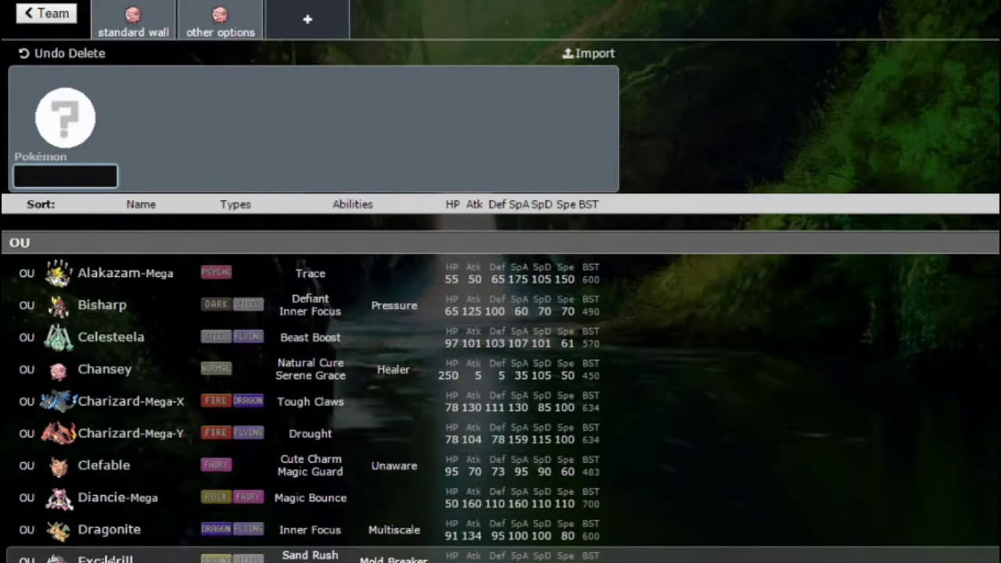
{"action": "scroll", "coordinate": [109, 551], "scroll_direction": "down", "scroll_amount": 4}
{"action": "scroll", "coordinate": [110, 557], "scroll_direction": "up", "scroll_amount": 1}
{"action": "scroll", "coordinate": [106, 557], "scroll_direction": "down", "scroll_amount": 3}
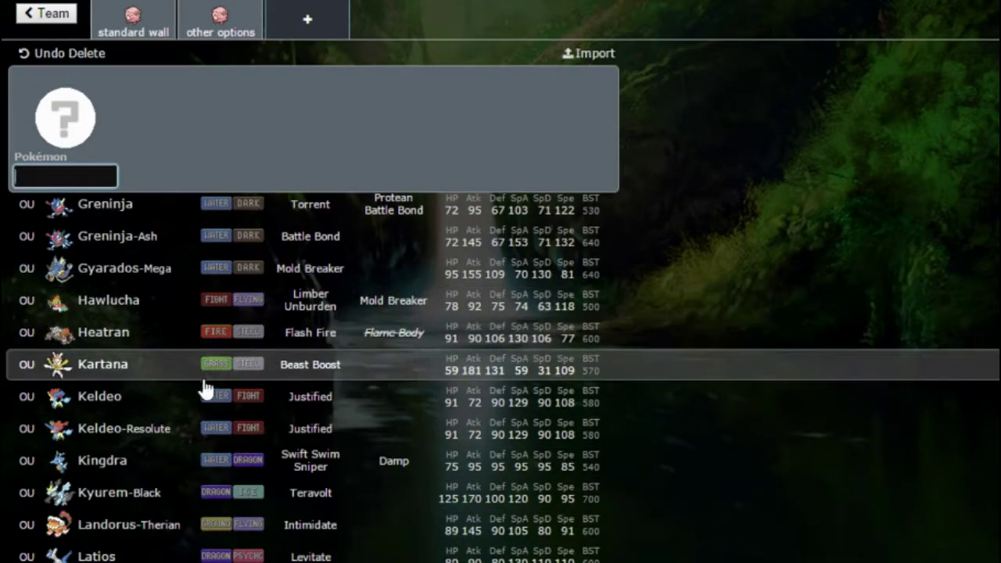
{"action": "scroll", "coordinate": [226, 476], "scroll_direction": "down", "scroll_amount": 3}
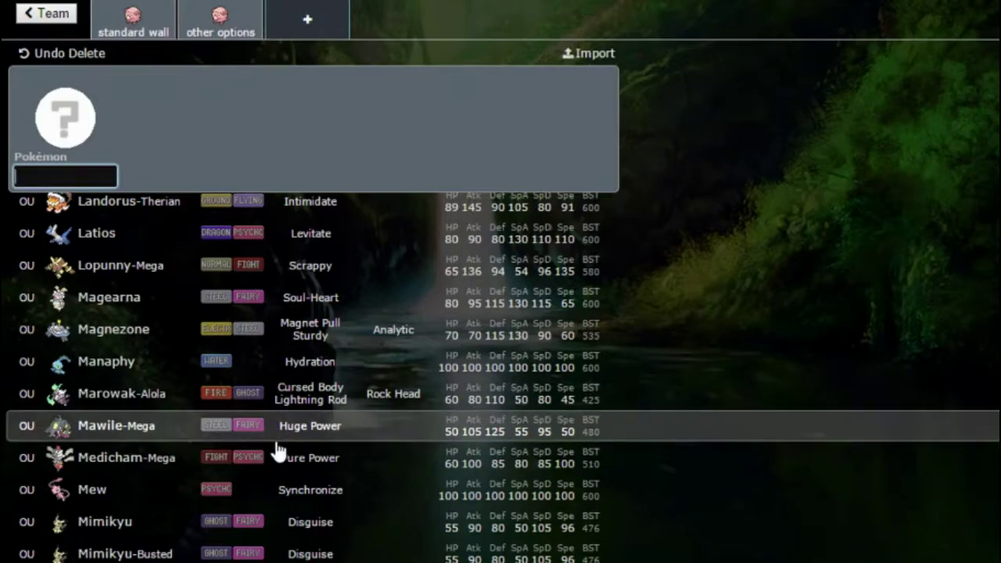
{"action": "scroll", "coordinate": [278, 442], "scroll_direction": "down", "scroll_amount": 3}
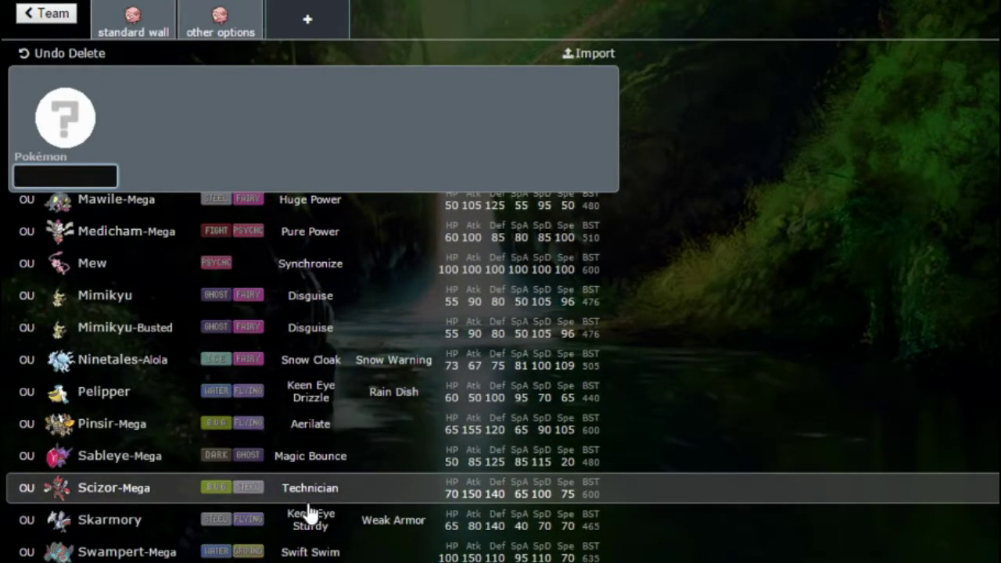
{"action": "scroll", "coordinate": [310, 512], "scroll_direction": "down", "scroll_amount": 3}
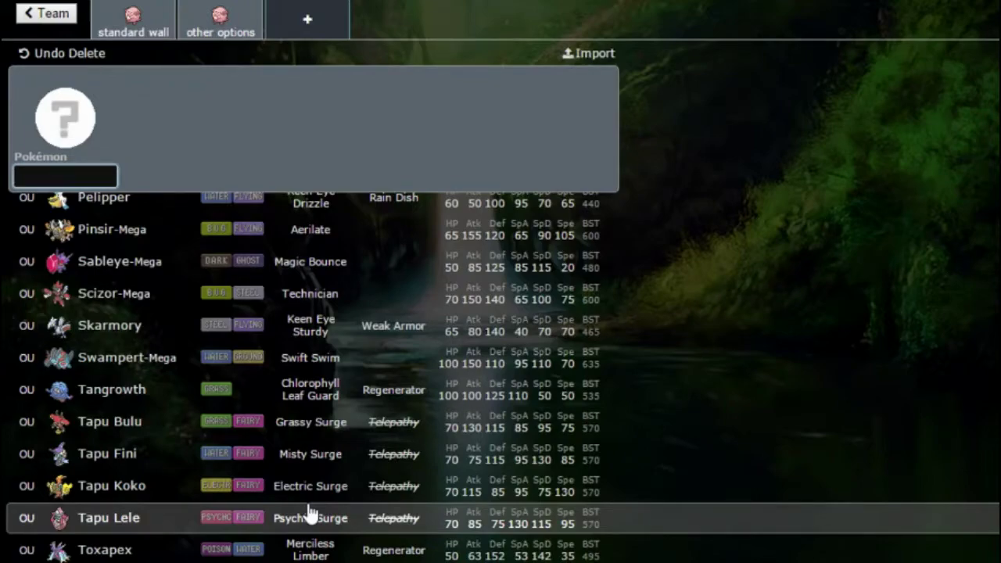
{"action": "scroll", "coordinate": [308, 512], "scroll_direction": "down", "scroll_amount": 3}
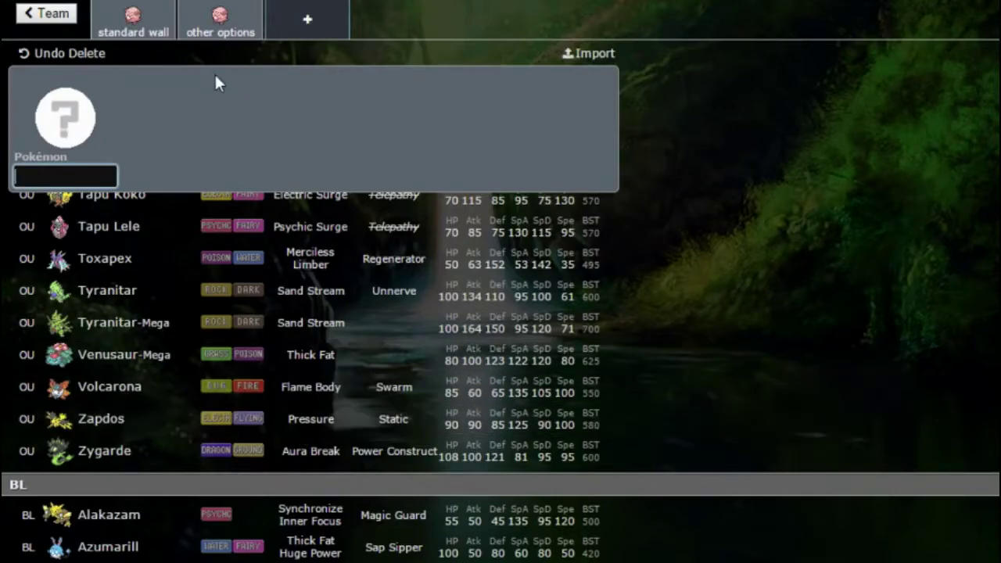
Reopen the empty team slot's Pokémon list, skim it down to the "OU by technicality" section and return to its start.
{"action": "left_click", "coordinate": [146, 14]}
{"action": "left_click", "coordinate": [306, 22]}
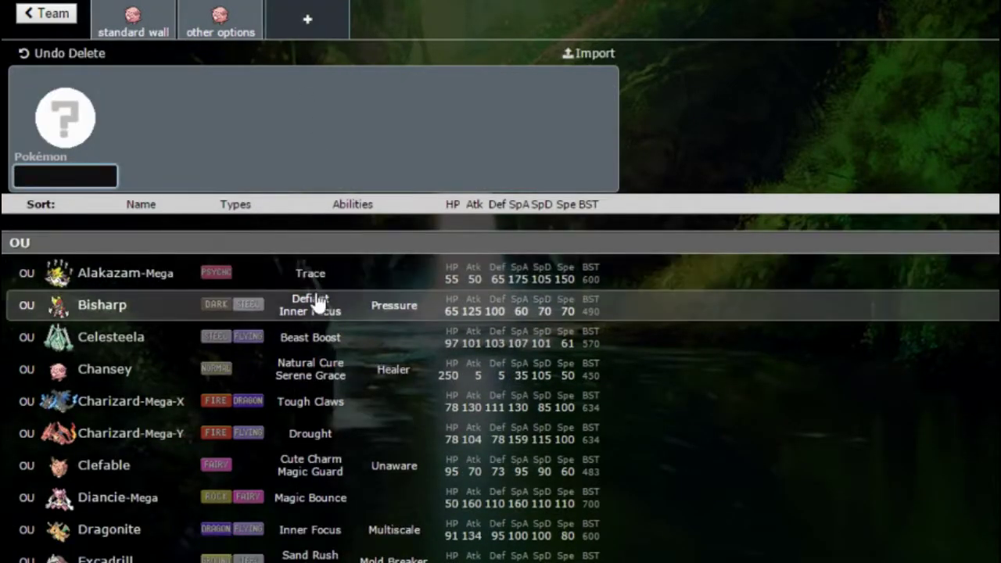
{"action": "scroll", "coordinate": [346, 332], "scroll_direction": "down", "scroll_amount": 15}
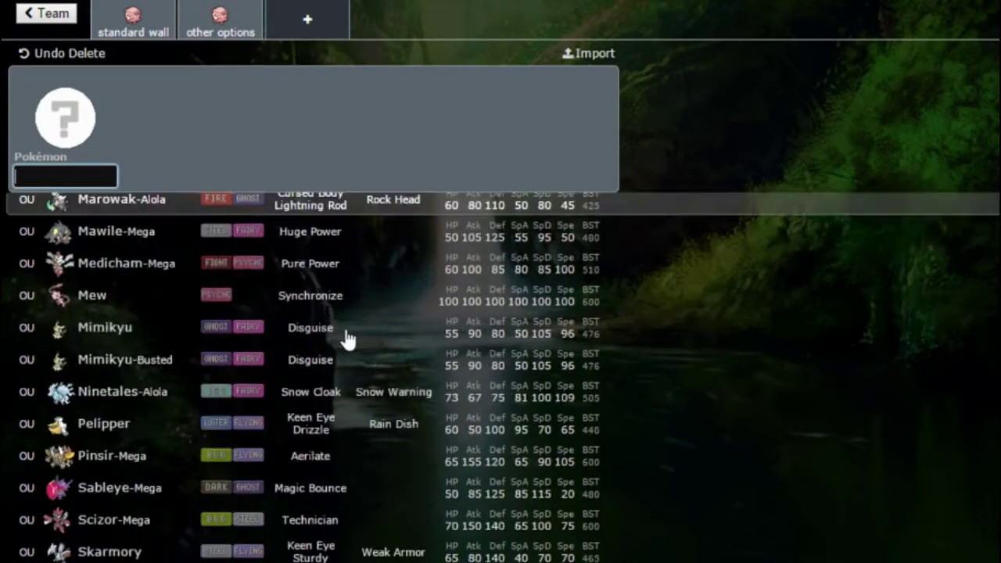
{"action": "scroll", "coordinate": [346, 337], "scroll_direction": "down", "scroll_amount": 12}
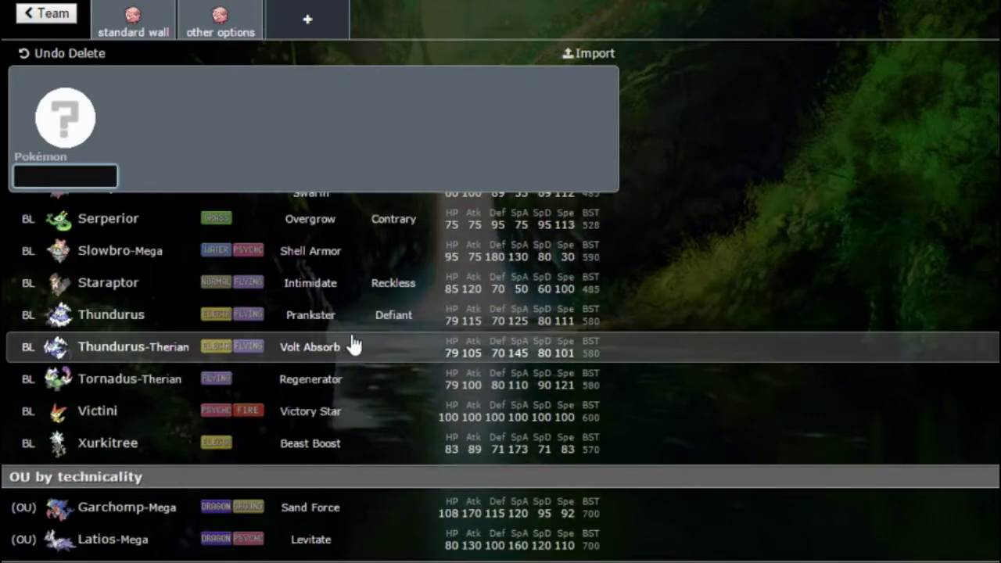
{"action": "scroll", "coordinate": [351, 341], "scroll_direction": "up", "scroll_amount": 1}
{"action": "scroll", "coordinate": [356, 346], "scroll_direction": "up", "scroll_amount": 20}
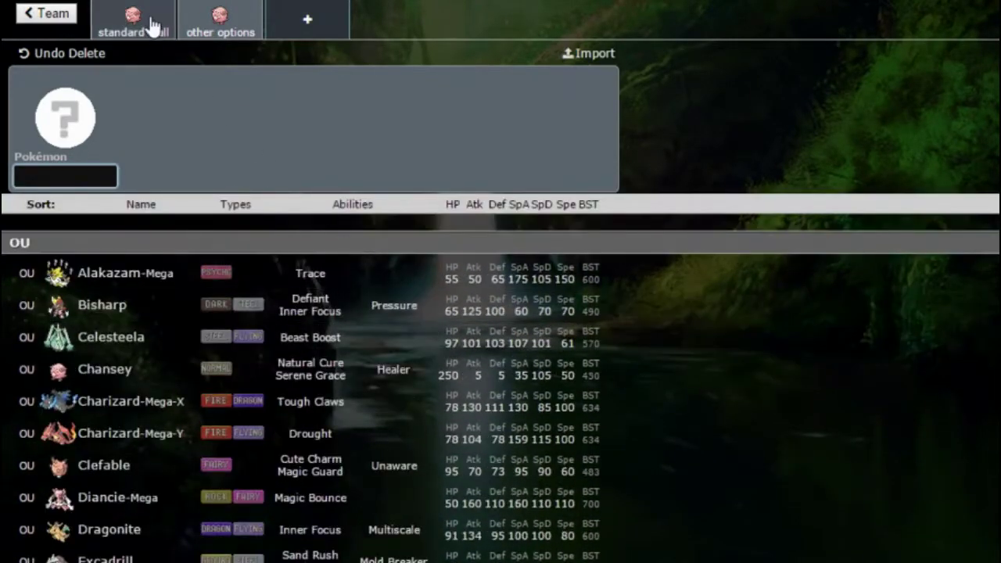
Add Bisharp to the empty team slot and give it Knock Off as its first move.
{"action": "left_click", "coordinate": [152, 27]}
{"action": "left_click", "coordinate": [193, 36]}
{"action": "left_click", "coordinate": [145, 29]}
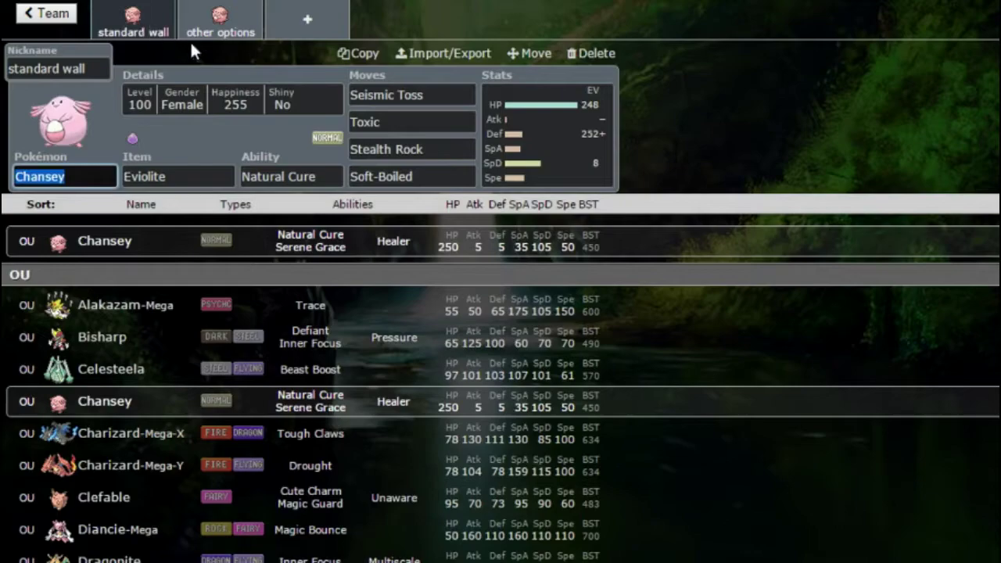
{"action": "left_click", "coordinate": [309, 28]}
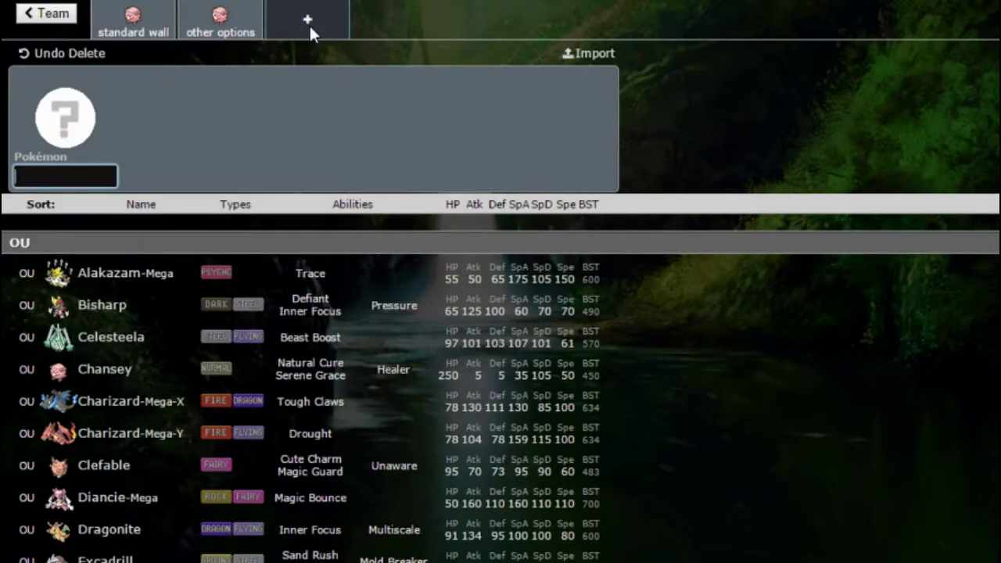
{"action": "type", "text": "bish"}
{"action": "key", "text": "Return"}
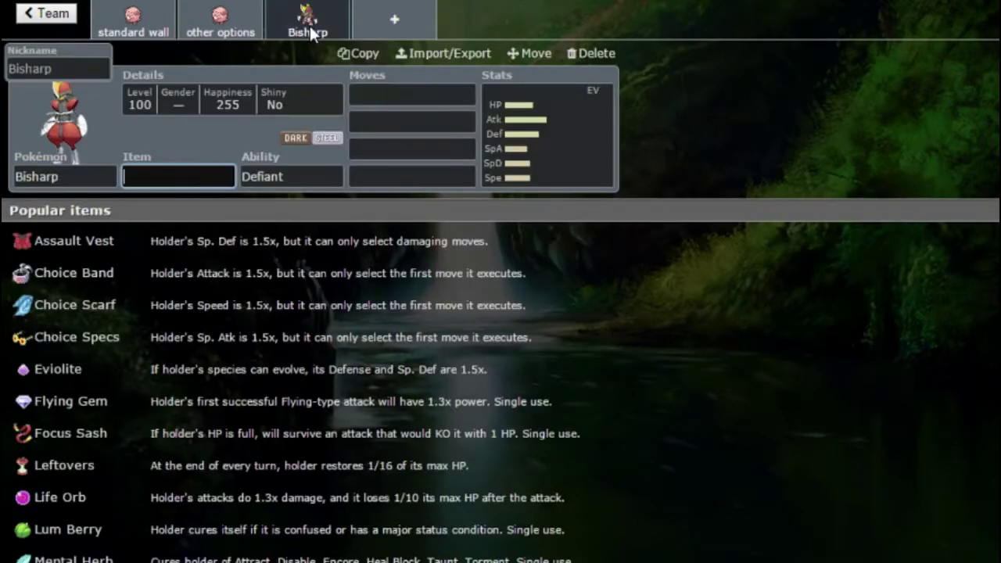
{"action": "key", "text": "Tab"}
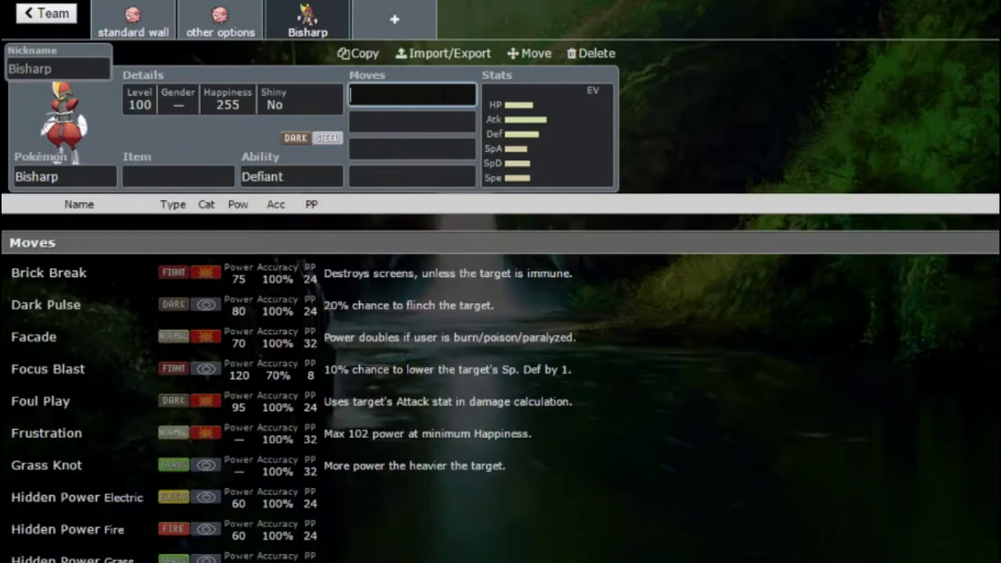
{"action": "type", "text": "knoc"}
{"action": "key", "text": "Return"}
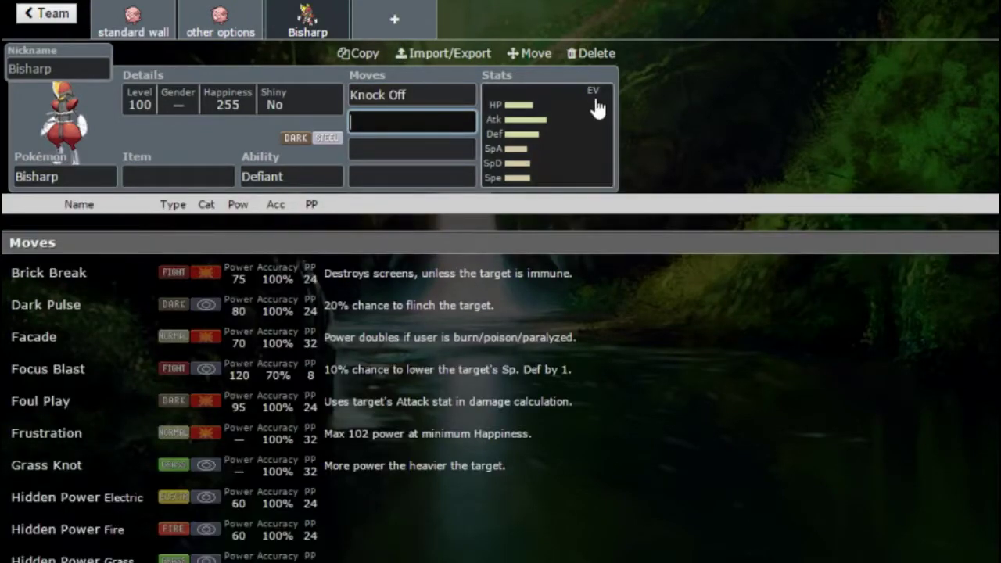
Examine Bisharp's stats against the standard wall Chansey's held item and EV spread.
{"action": "left_click", "coordinate": [556, 139]}
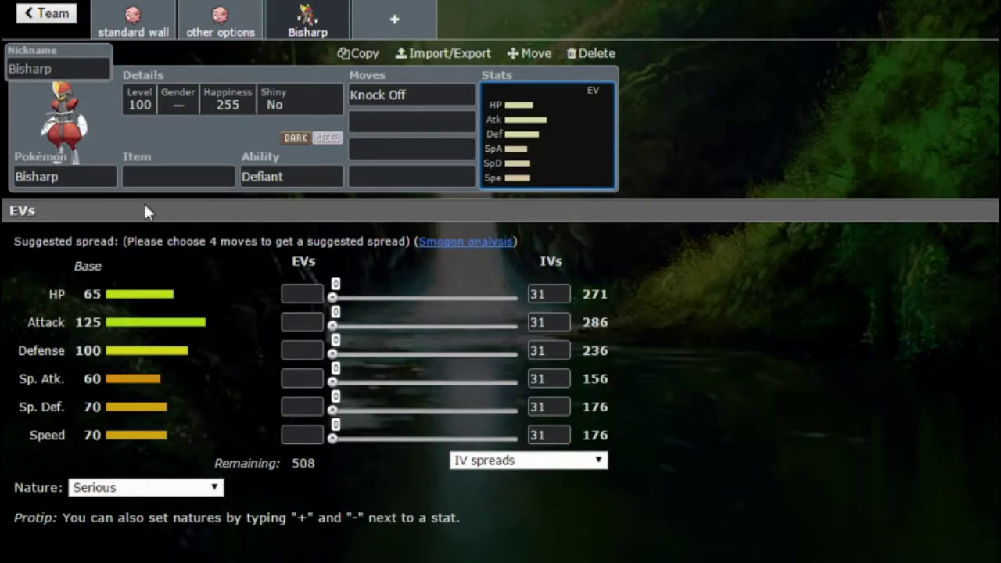
{"action": "left_click", "coordinate": [131, 23]}
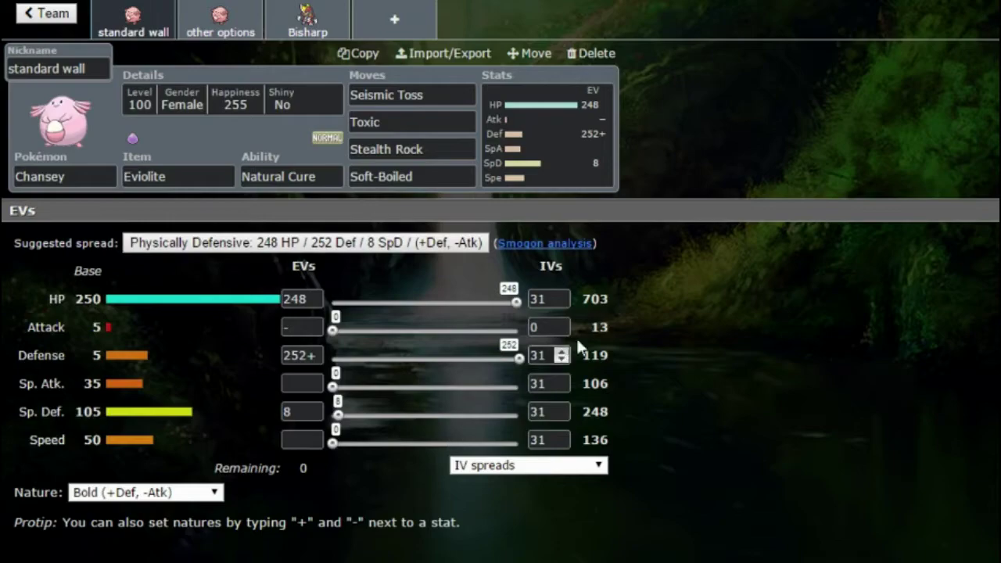
{"action": "left_click", "coordinate": [178, 175]}
{"action": "left_click", "coordinate": [539, 170]}
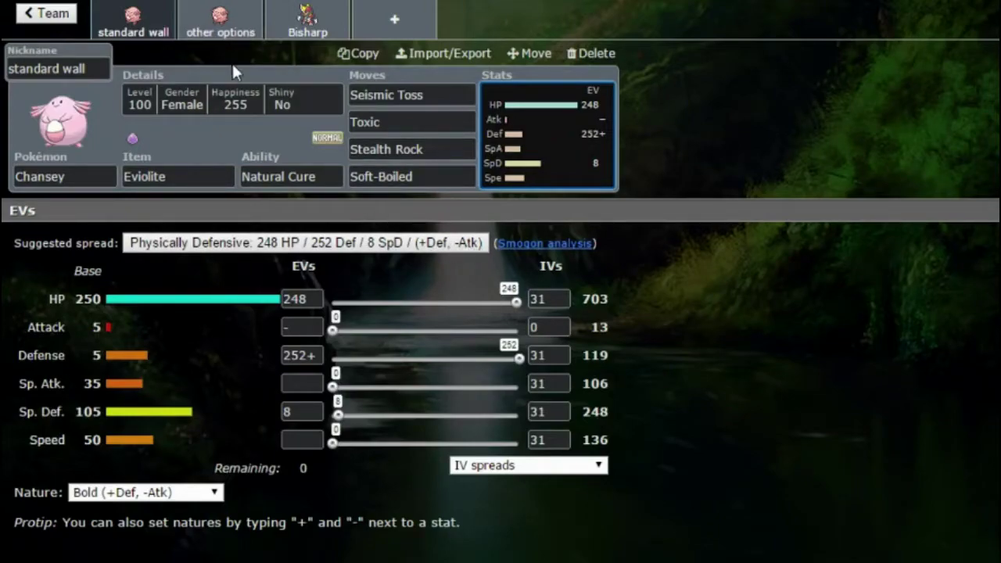
Replace Bisharp with Landorus-Therian and give it Knock Off as its first move.
{"action": "left_click", "coordinate": [304, 20]}
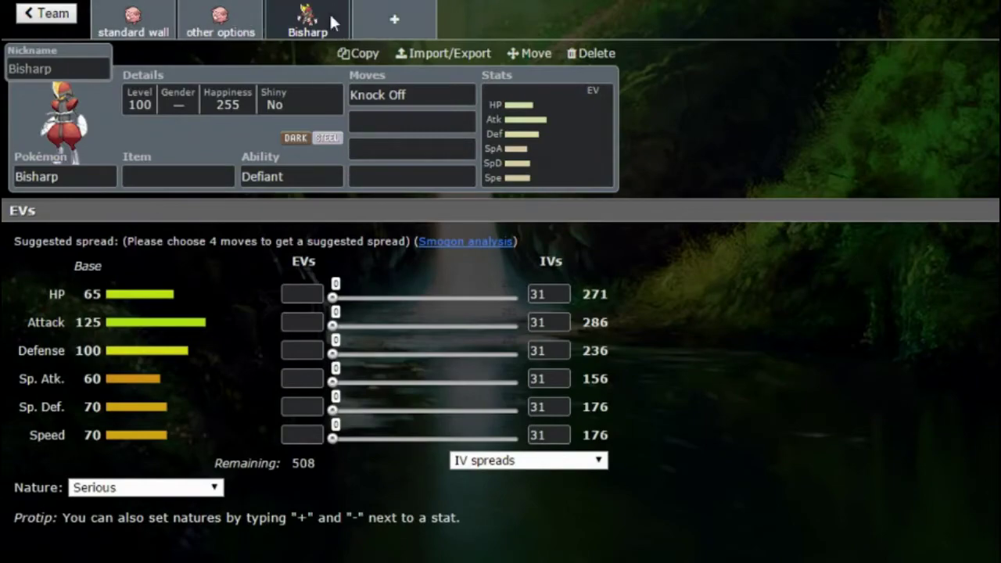
{"action": "left_click", "coordinate": [67, 176]}
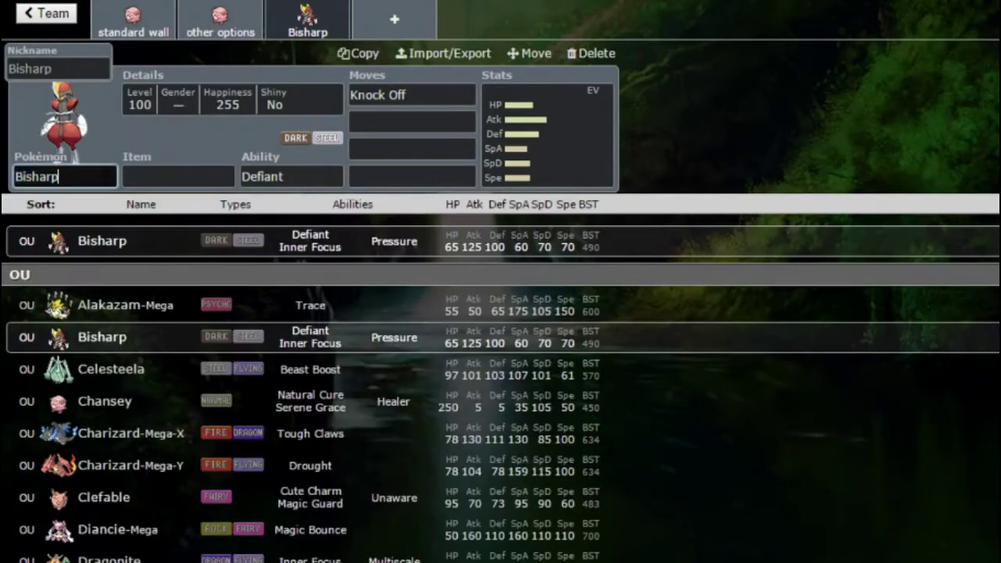
{"action": "type", "text": "land"}
{"action": "key", "text": "BackSpace"}
{"action": "key", "text": "BackSpace"}
{"action": "key", "text": "BackSpace"}
{"action": "key", "text": "BackSpace"}
{"action": "key", "text": "BackSpace"}
{"action": "key", "text": "BackSpace"}
{"action": "key", "text": "BackSpace"}
{"action": "key", "text": "BackSpace"}
{"action": "key", "text": "BackSpace"}
{"action": "key", "text": "BackSpace"}
{"action": "key", "text": "BackSpace"}
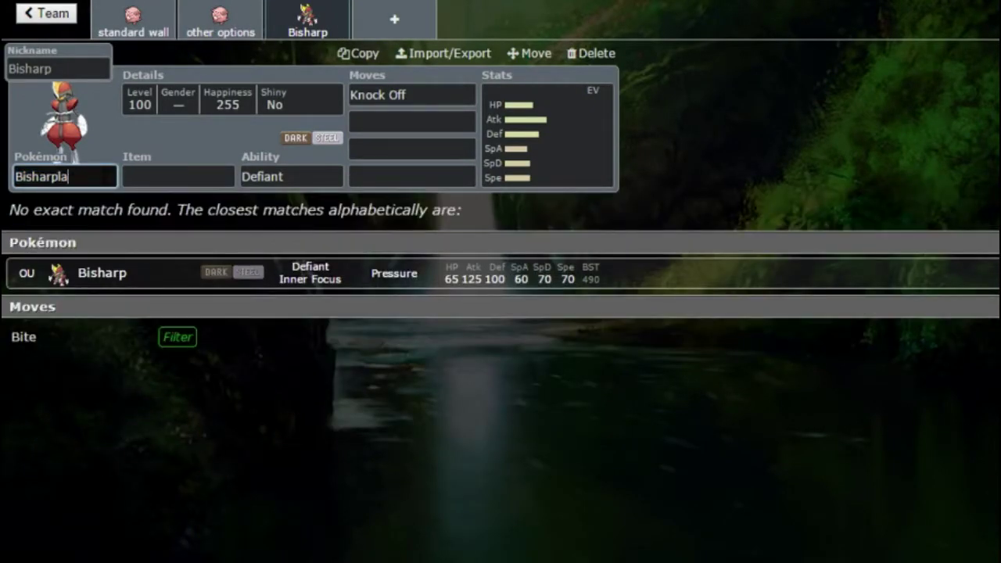
{"action": "type", "text": "land"}
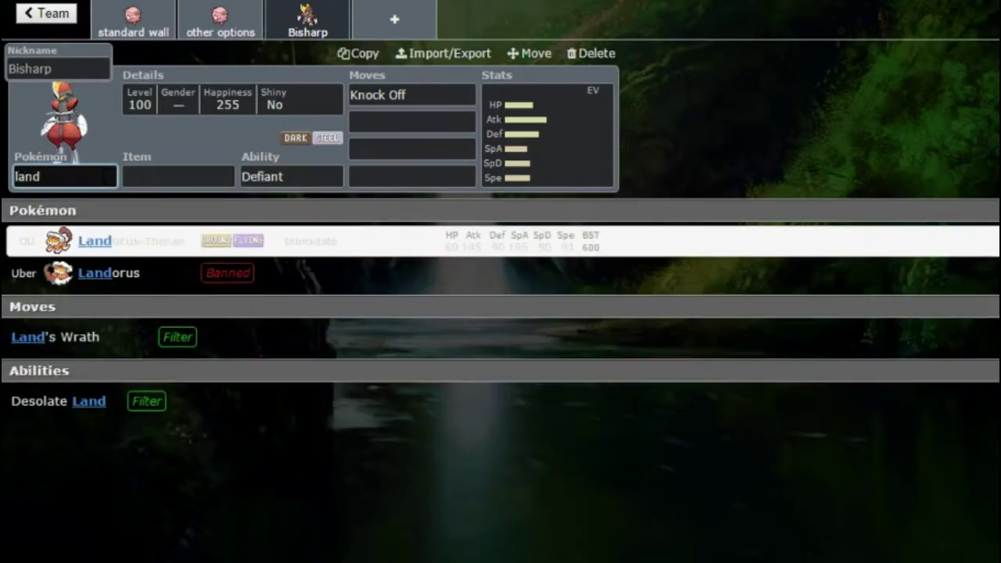
{"action": "key", "text": "Return"}
{"action": "left_click", "coordinate": [411, 95]}
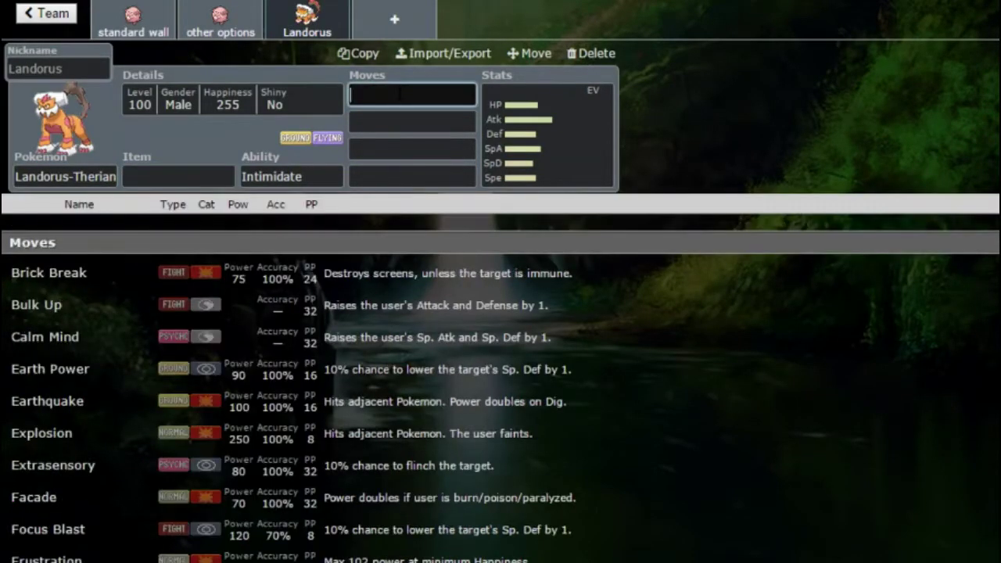
{"action": "type", "text": "knock"}
{"action": "key", "text": "Return"}
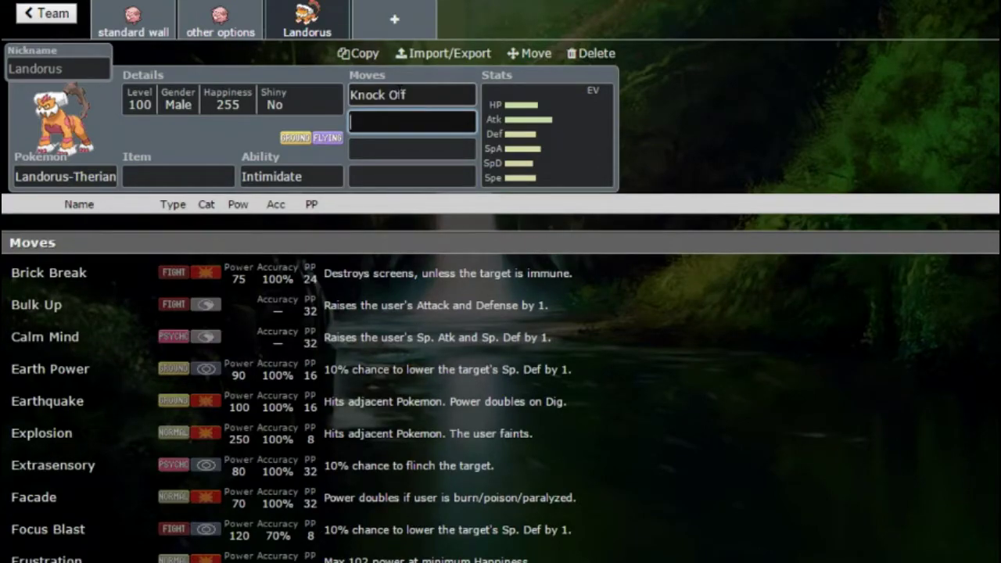
Replace Landorus-Therian with Ferrothorn and give it Knock Off as its first move.
{"action": "left_click", "coordinate": [66, 175]}
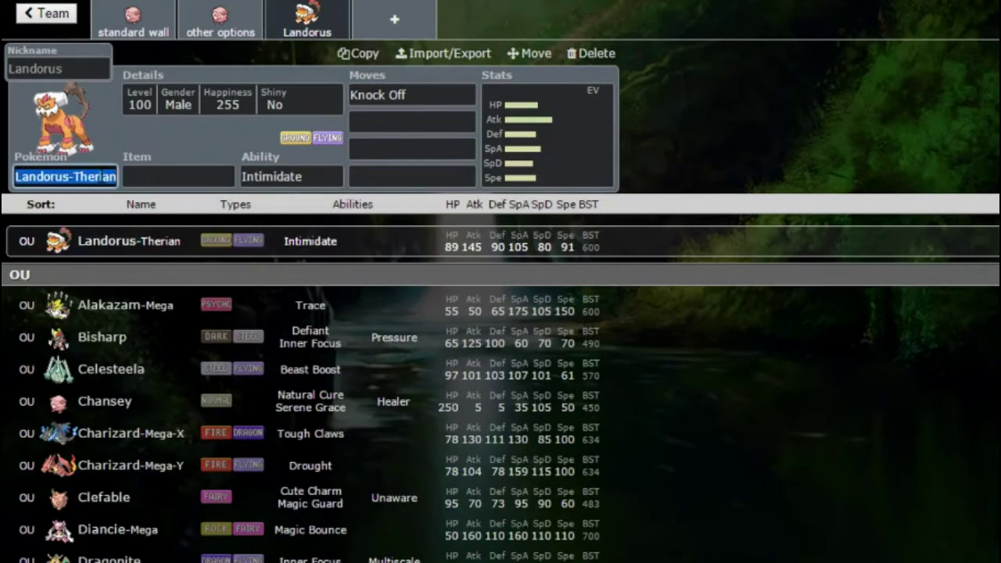
{"action": "type", "text": "ferro"}
{"action": "key", "text": "Return"}
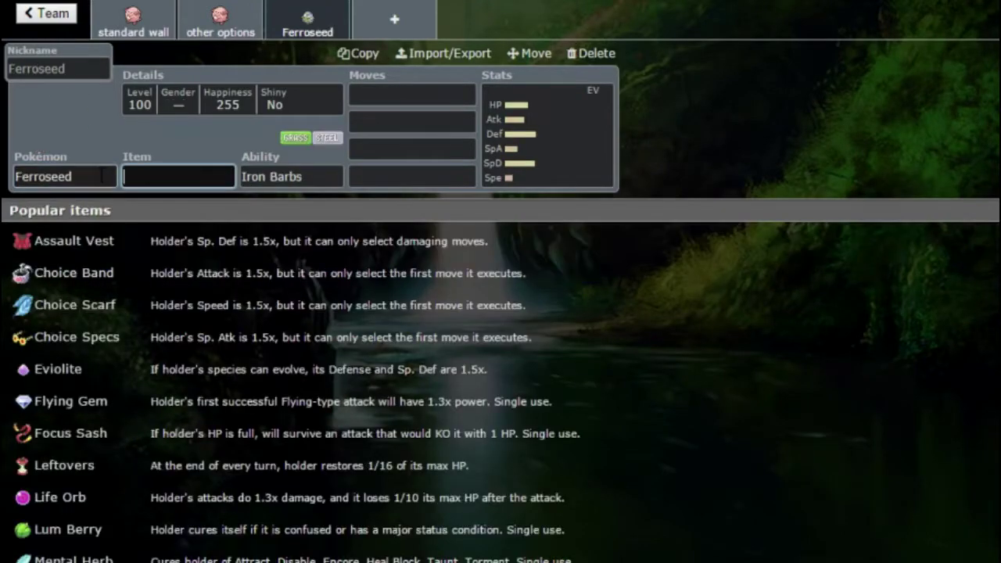
{"action": "left_click", "coordinate": [102, 176]}
{"action": "type", "text": "ferro"}
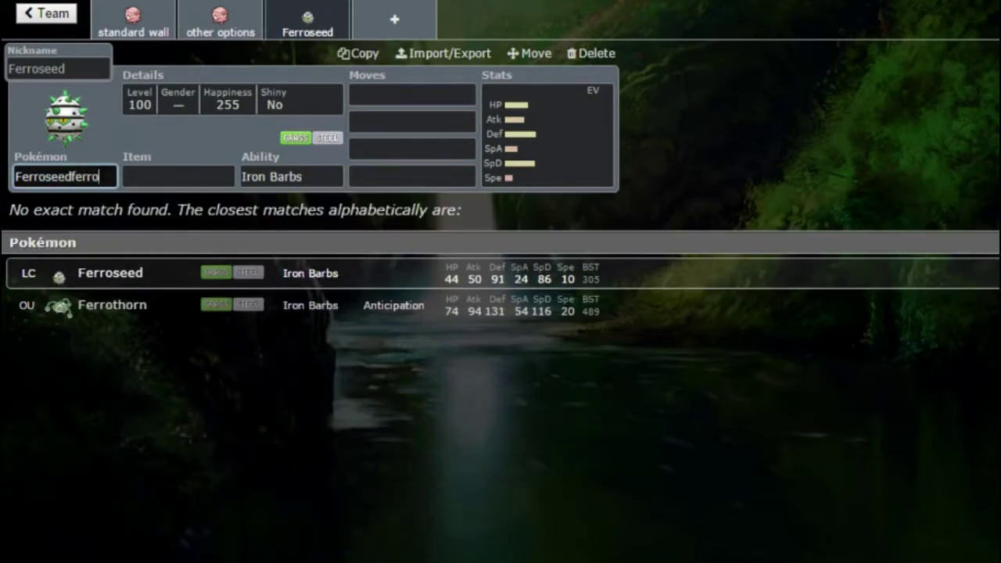
{"action": "key", "text": "Down"}
{"action": "key", "text": "Return"}
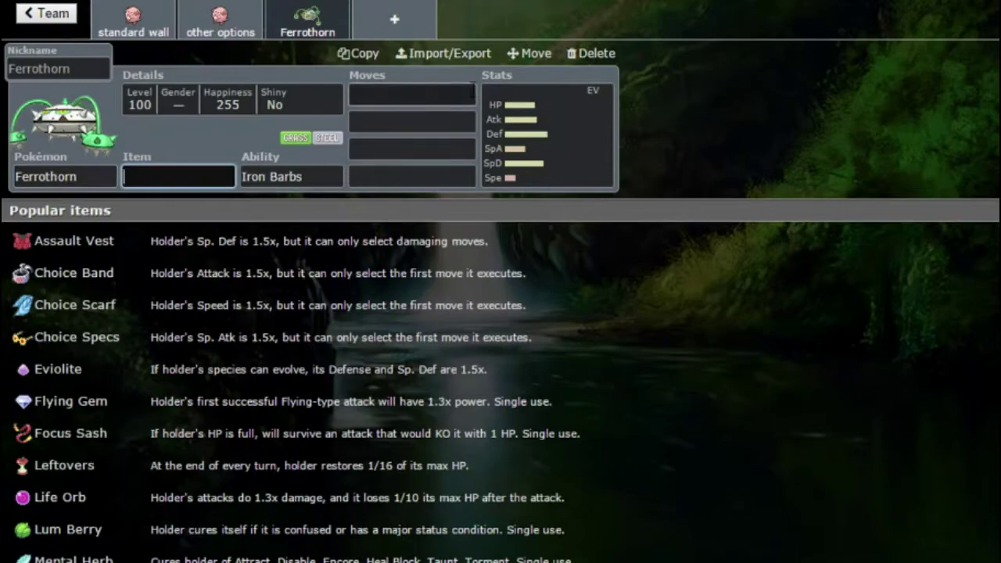
{"action": "left_click", "coordinate": [474, 88]}
{"action": "type", "text": "knco"}
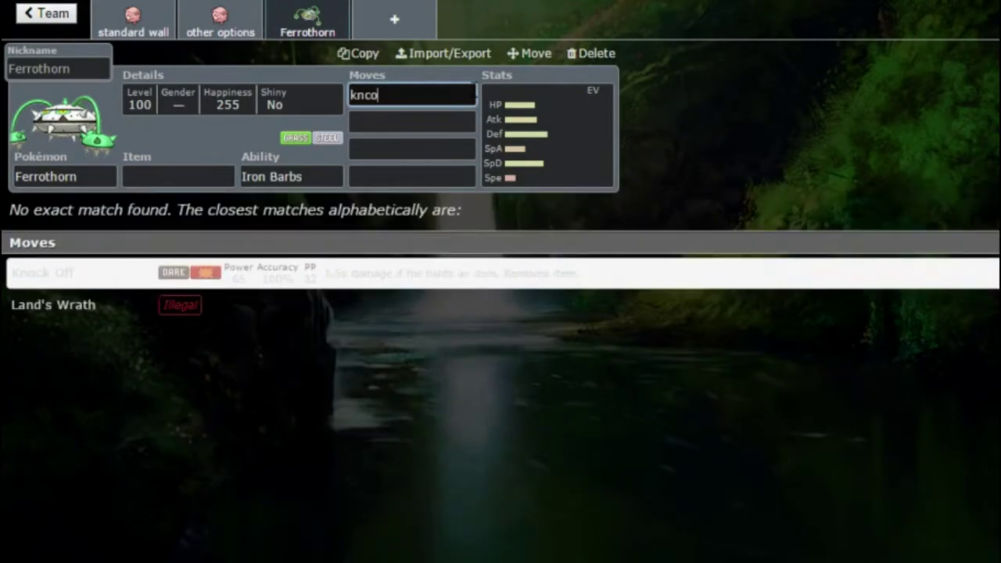
{"action": "key", "text": "Return"}
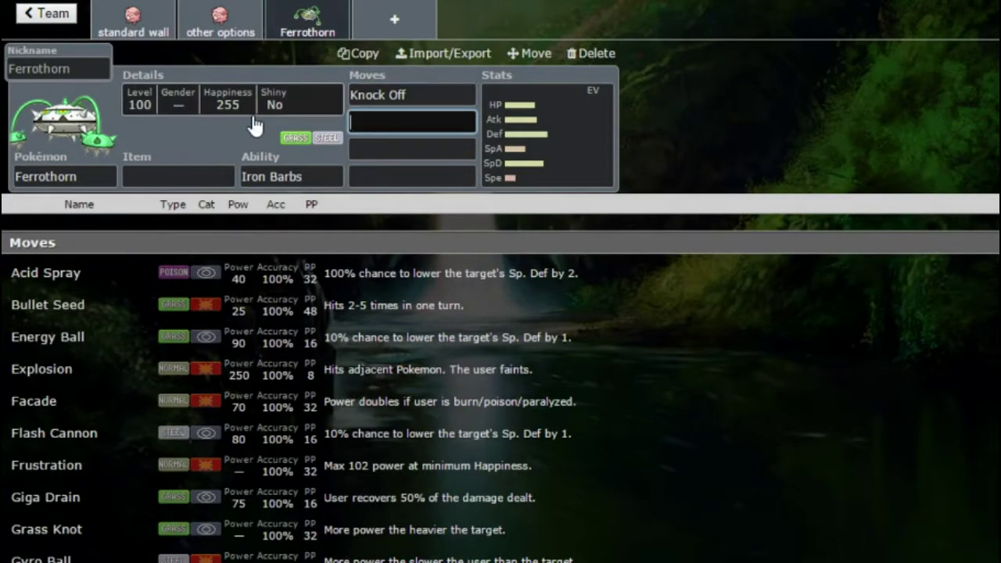
Check Ferrothorn's Knock Off description and delete Ferrothorn from the team.
{"action": "double_click", "coordinate": [433, 86]}
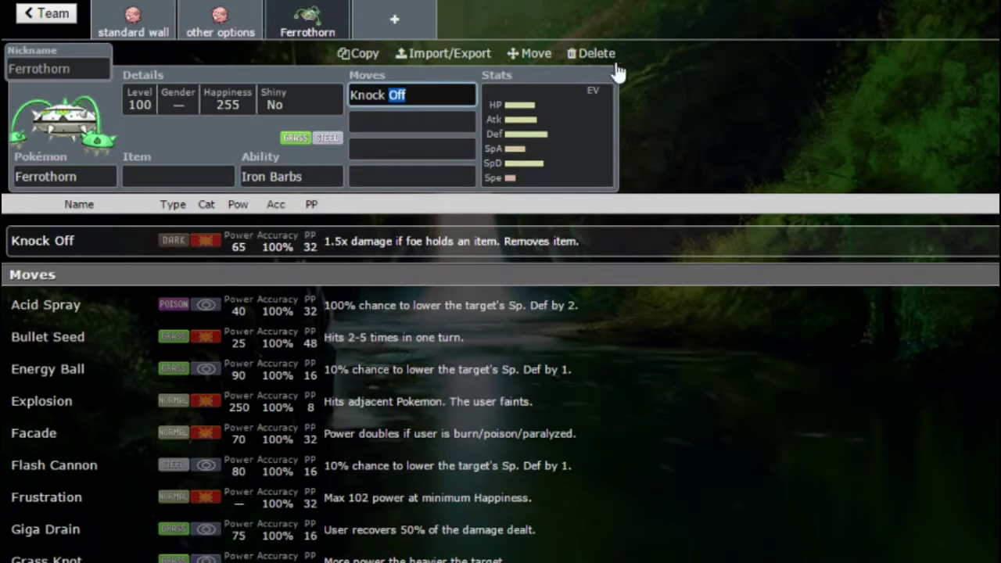
{"action": "left_click", "coordinate": [595, 53]}
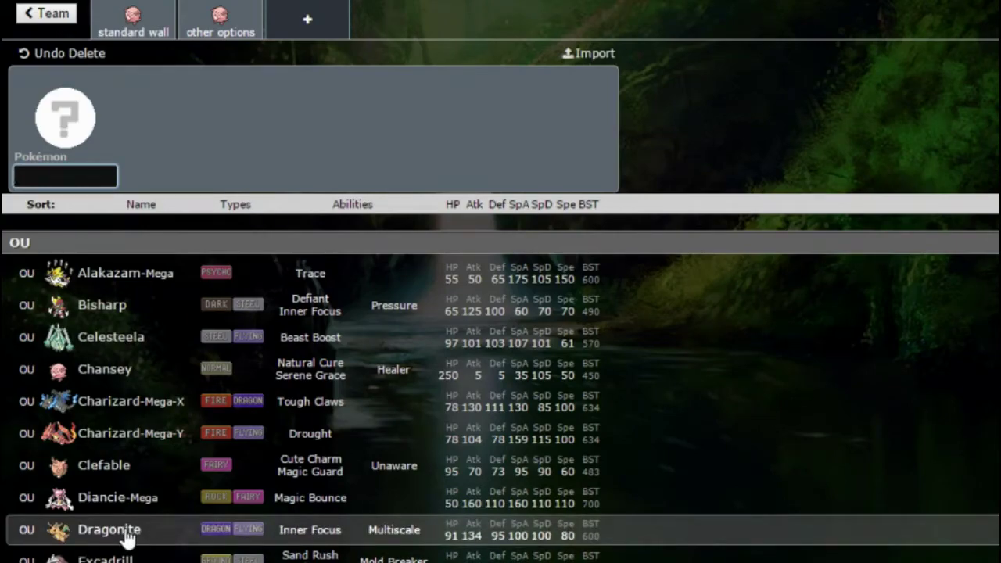
Filter the empty slot's Pokémon list by Taunt and OU and examine the matching Pokémon as Taunt users against Chansey.
{"action": "type", "text": "taunt"}
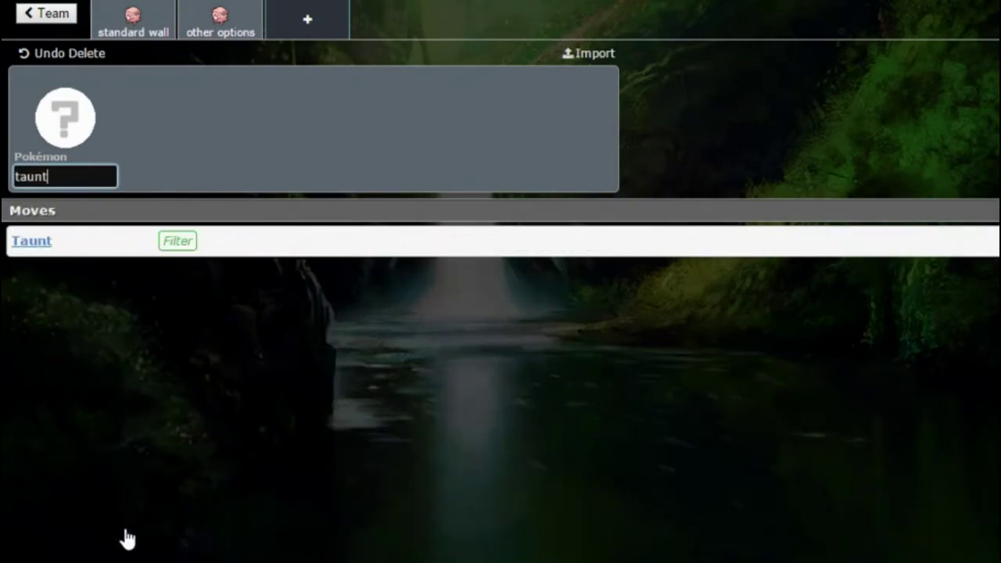
{"action": "key", "text": "Return"}
{"action": "type", "text": "ou"}
{"action": "key", "text": "Return"}
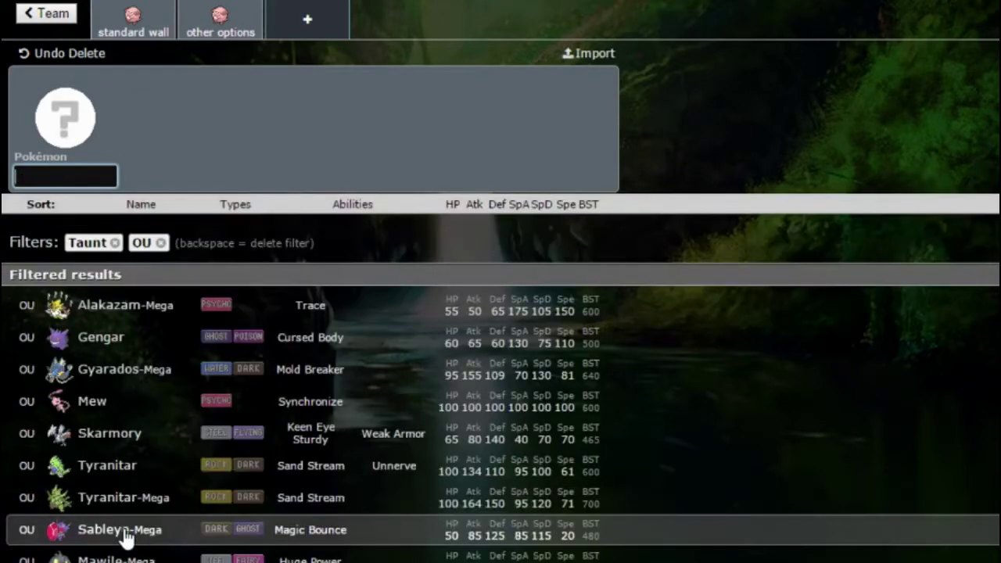
{"action": "scroll", "coordinate": [129, 528], "scroll_direction": "down", "scroll_amount": 2}
{"action": "scroll", "coordinate": [134, 521], "scroll_direction": "up", "scroll_amount": 1}
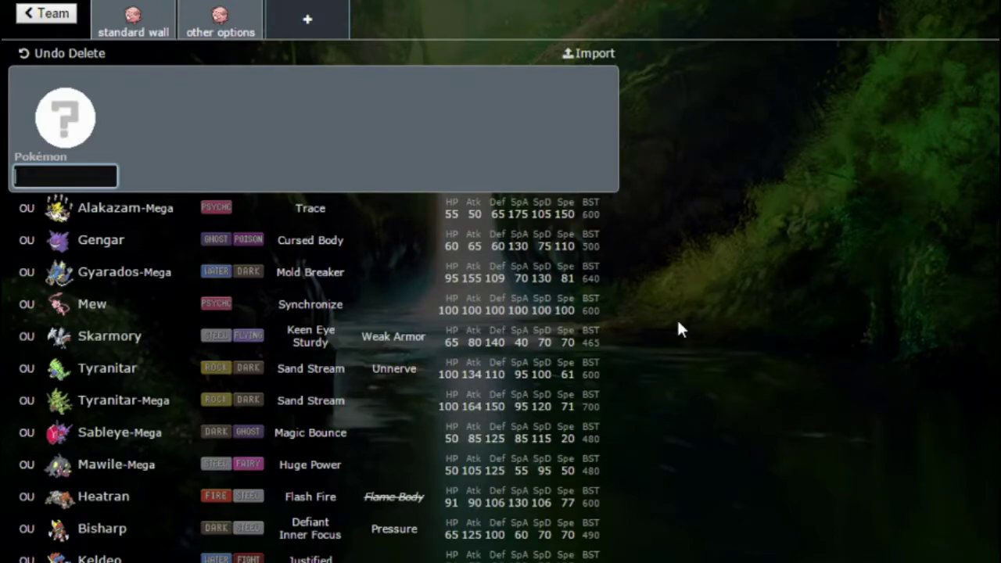
{"action": "scroll", "coordinate": [678, 328], "scroll_direction": "down", "scroll_amount": 3}
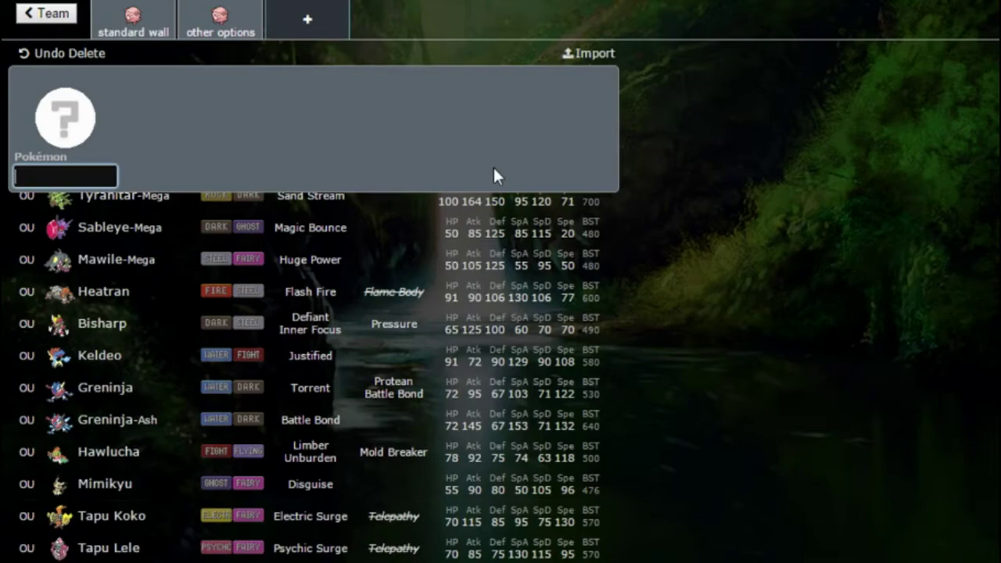
{"action": "scroll", "coordinate": [496, 391], "scroll_direction": "up", "scroll_amount": 3}
{"action": "scroll", "coordinate": [500, 391], "scroll_direction": "down", "scroll_amount": 3}
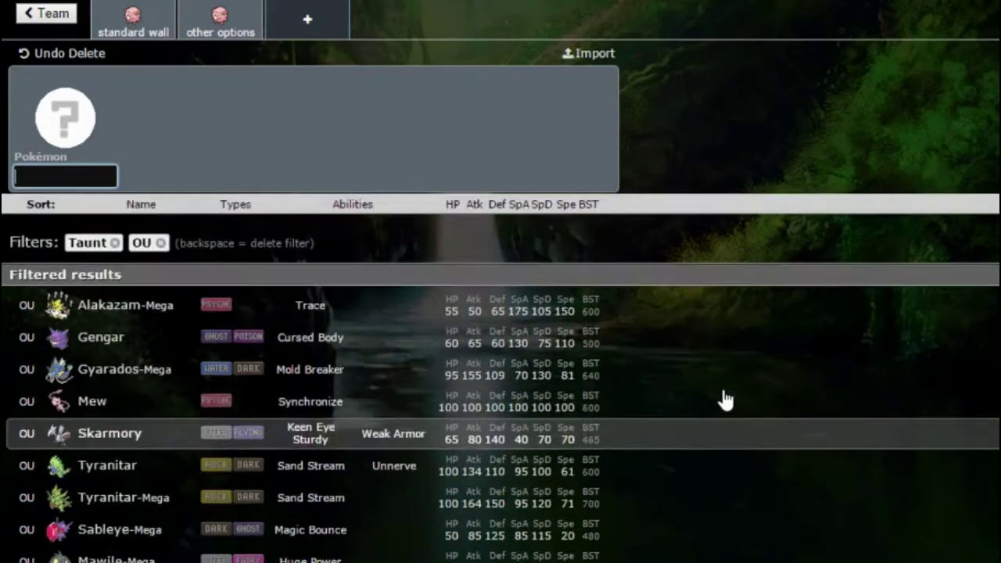
{"action": "scroll", "coordinate": [722, 398], "scroll_direction": "up", "scroll_amount": 4}
Clear the Taunt and OU filters from the Pokémon list and return to the standard wall set.
{"action": "left_click", "coordinate": [110, 243]}
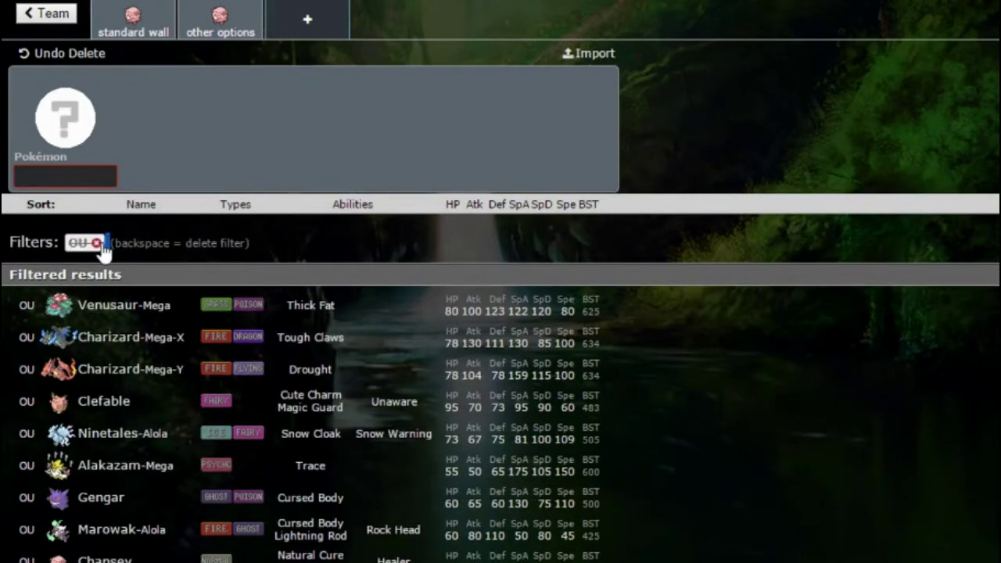
{"action": "left_click", "coordinate": [99, 243]}
{"action": "left_click", "coordinate": [133, 31]}
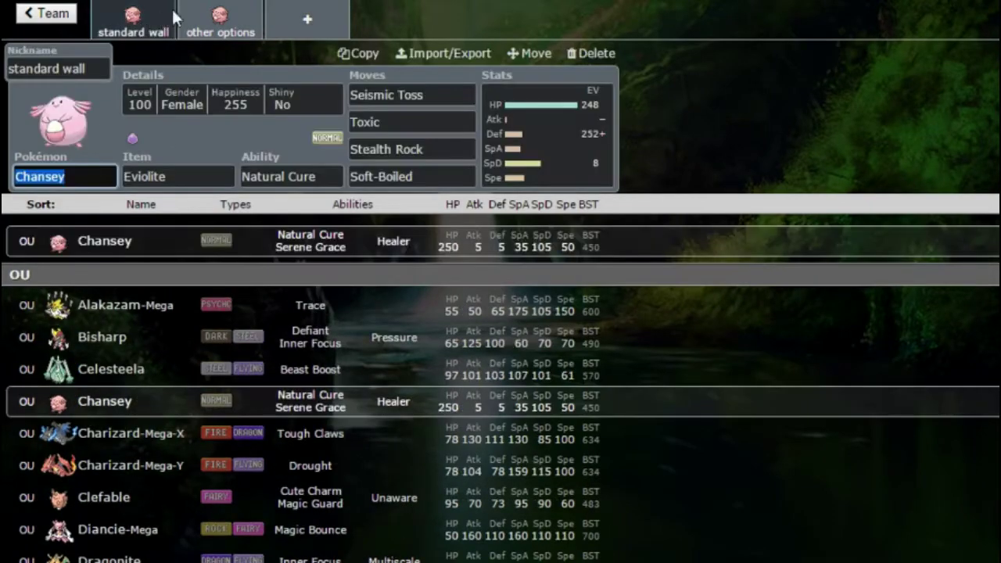
{"action": "left_click", "coordinate": [303, 18]}
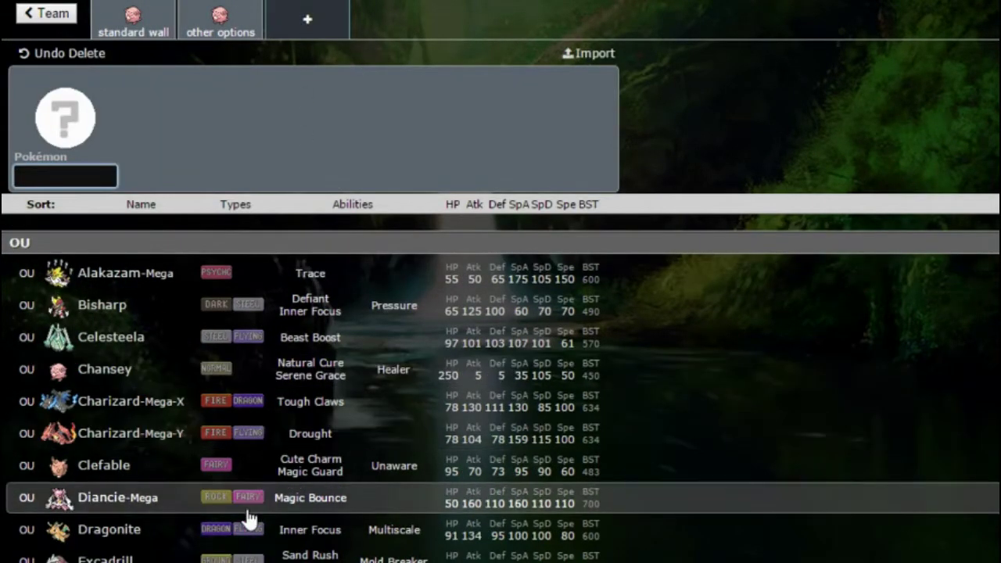
{"action": "left_click", "coordinate": [145, 39]}
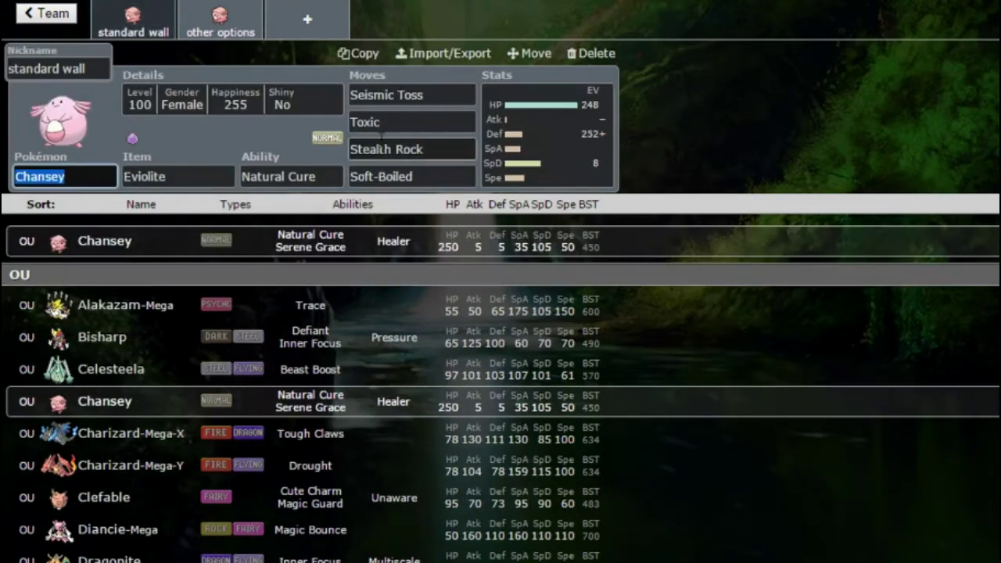
Review Soft-Boiled, Seismic Toss and Toxic on the standard wall set, and Aromatherapy and Thunder Wave on the "other options" set.
{"action": "left_click", "coordinate": [384, 176]}
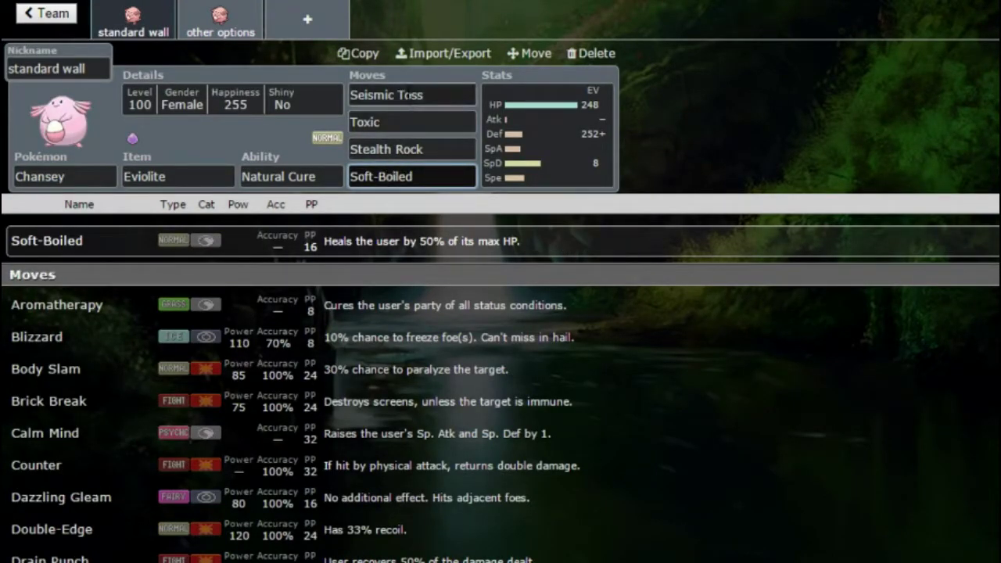
{"action": "left_click", "coordinate": [402, 95]}
{"action": "left_click", "coordinate": [398, 119]}
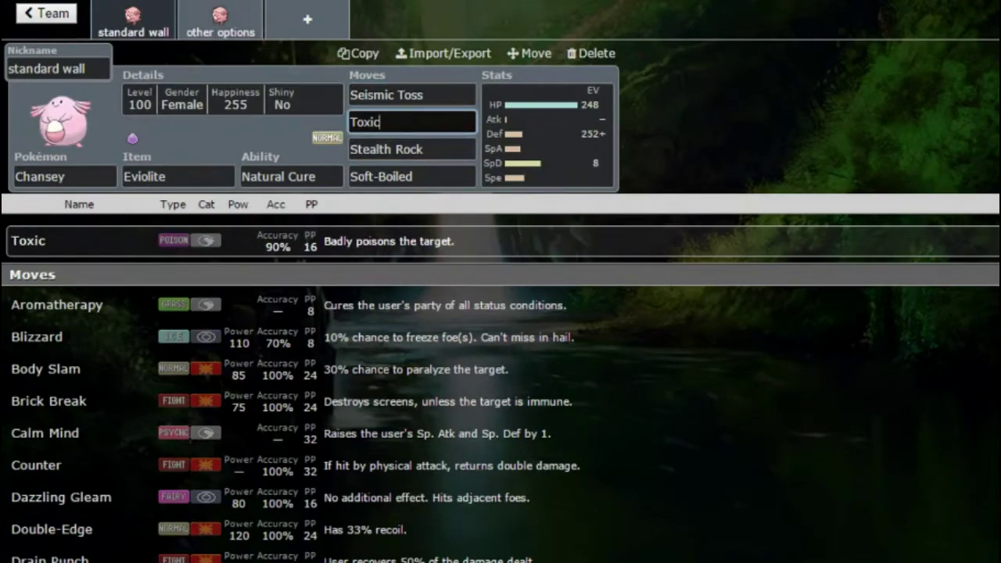
{"action": "left_click", "coordinate": [220, 20]}
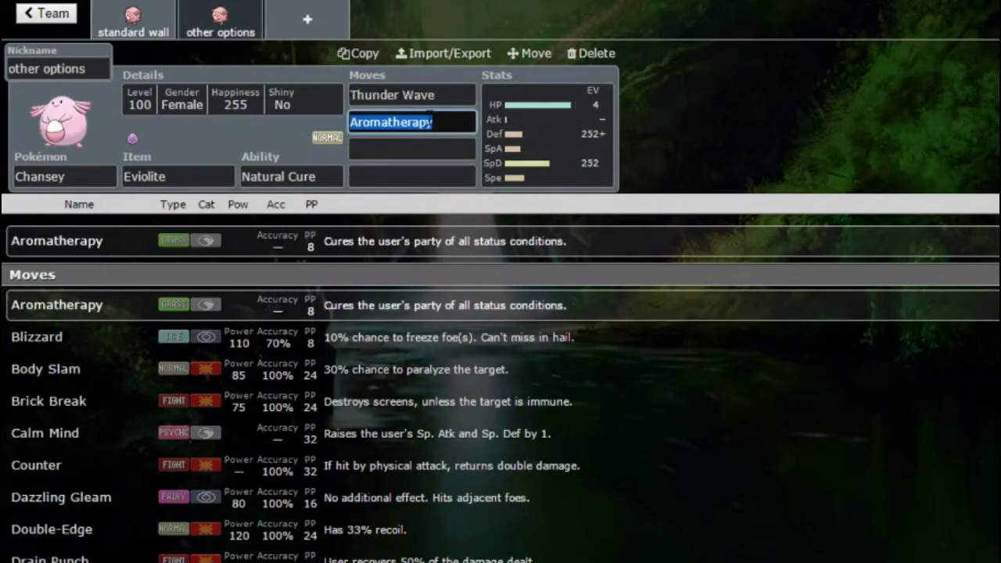
{"action": "left_click", "coordinate": [460, 123]}
{"action": "left_click", "coordinate": [455, 97]}
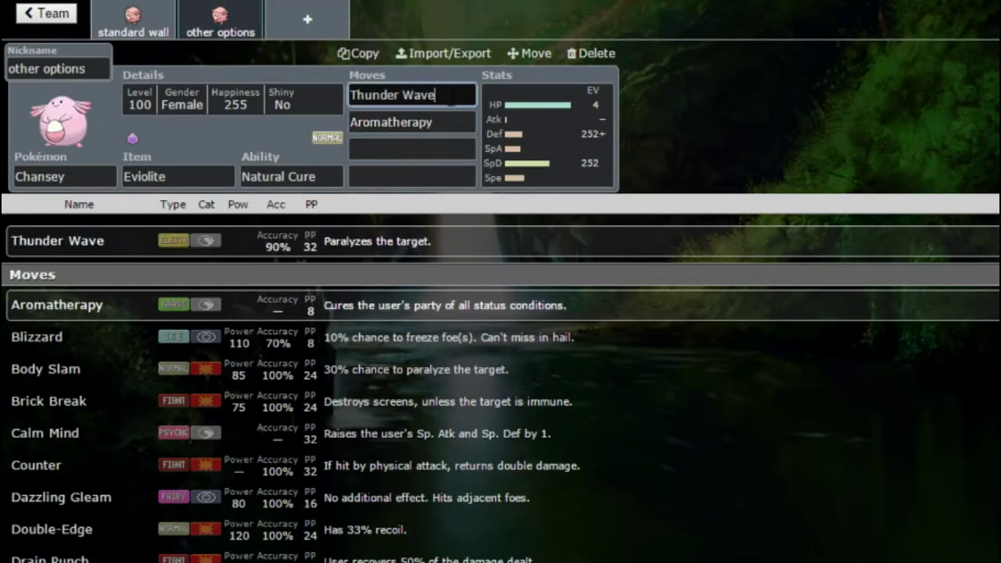
Review Seismic Toss, Toxic and Stealth Rock on Chansey's standard wall set.
{"action": "left_click", "coordinate": [152, 17]}
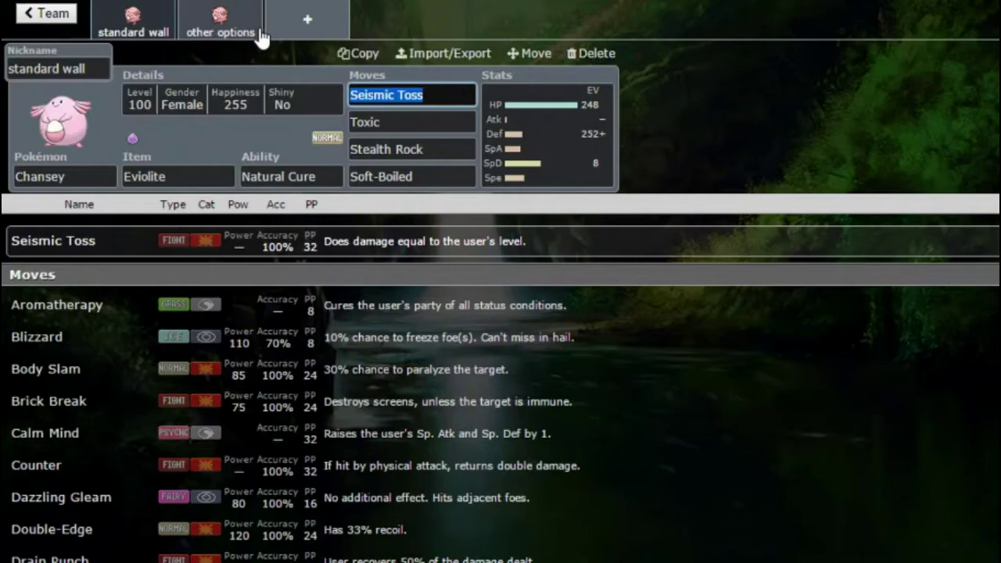
{"action": "left_click", "coordinate": [387, 122]}
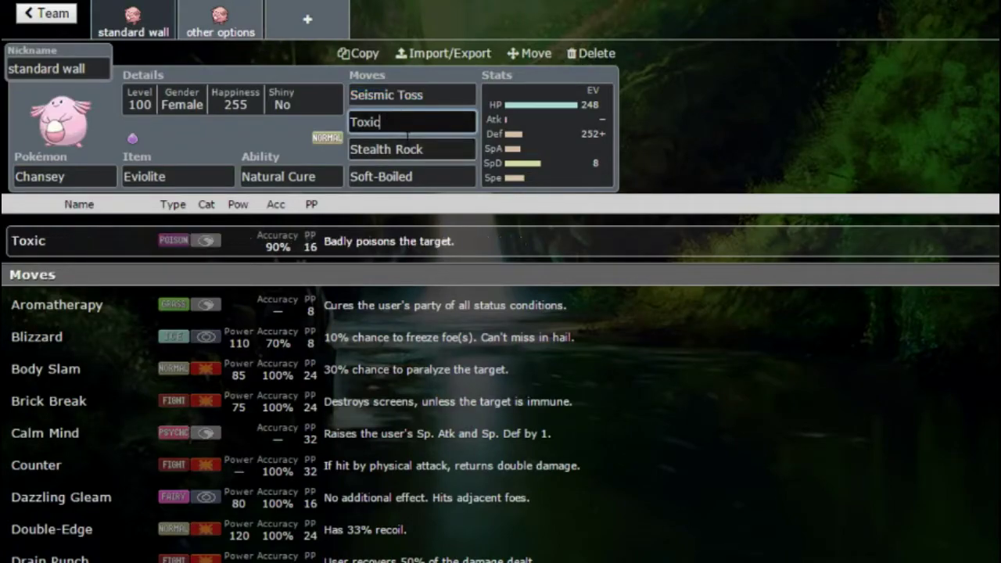
{"action": "left_click", "coordinate": [410, 149]}
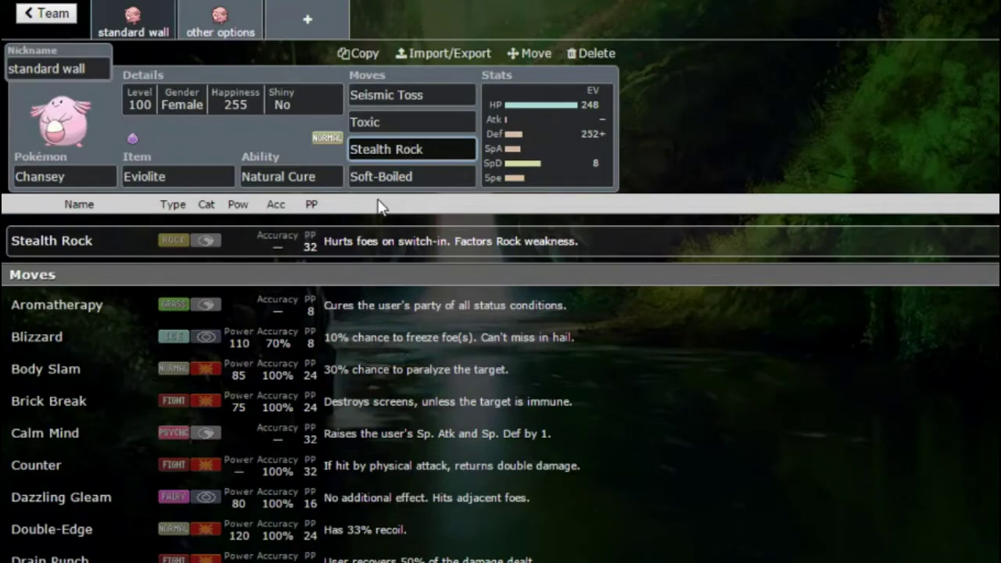
Add Counter as the third move of the "other options" set and look through the move list for the empty fourth slot.
{"action": "left_click", "coordinate": [220, 23]}
{"action": "left_click", "coordinate": [210, 435]}
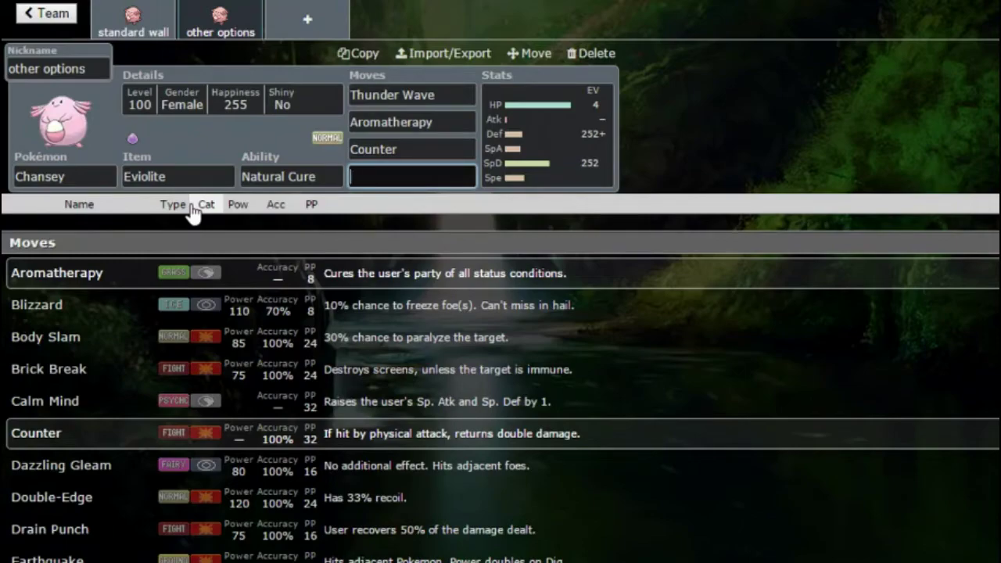
{"action": "scroll", "coordinate": [174, 391], "scroll_direction": "down", "scroll_amount": 6}
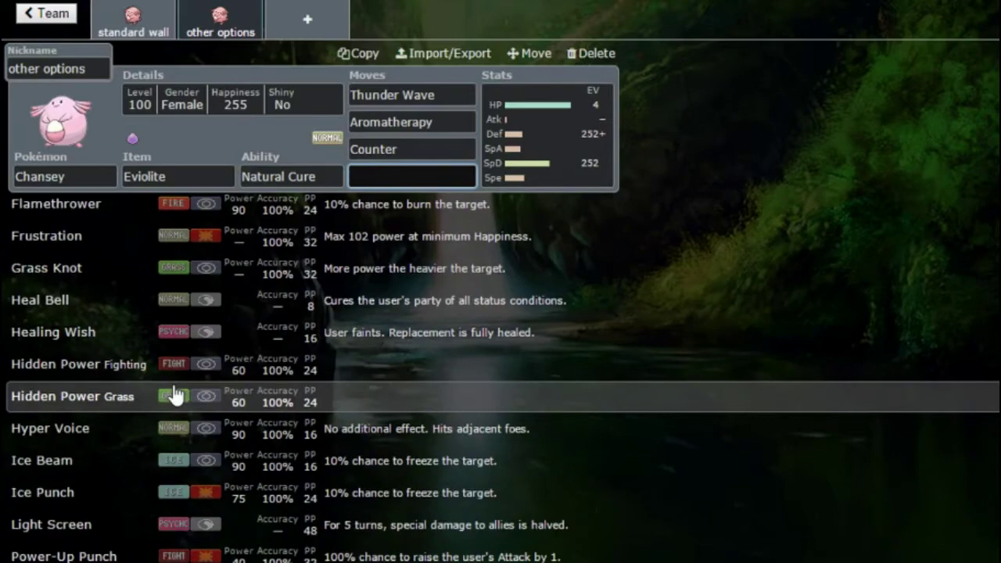
{"action": "scroll", "coordinate": [175, 395], "scroll_direction": "up", "scroll_amount": 5}
{"action": "scroll", "coordinate": [173, 387], "scroll_direction": "up", "scroll_amount": 4}
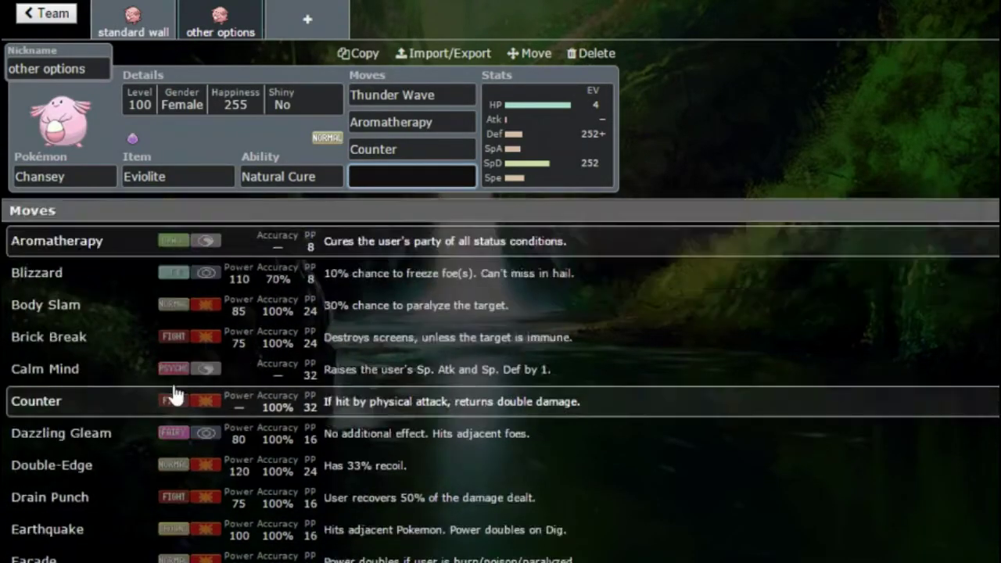
Set the Attack IV of the "other options" Chansey to 0.
{"action": "left_click", "coordinate": [605, 135]}
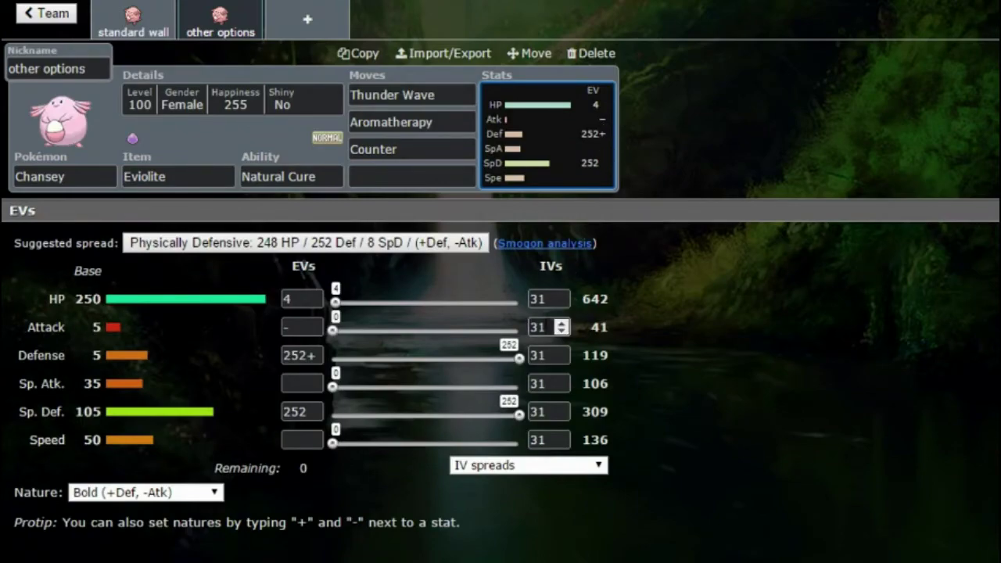
{"action": "left_click", "coordinate": [539, 326]}
{"action": "type", "text": "0"}
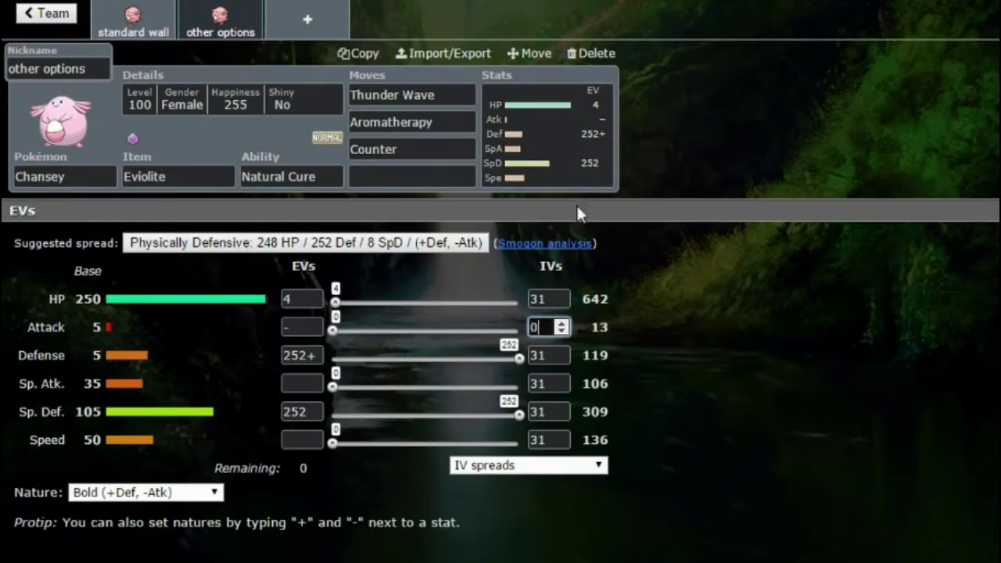